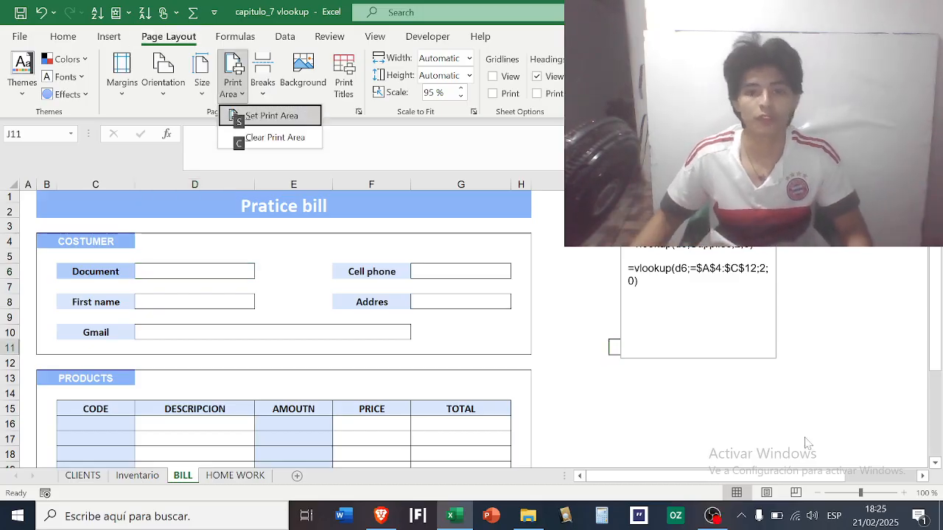
- Replace the first customer's document value in cell A5 of the CLIENTS sheet with "one"
key("Escape")
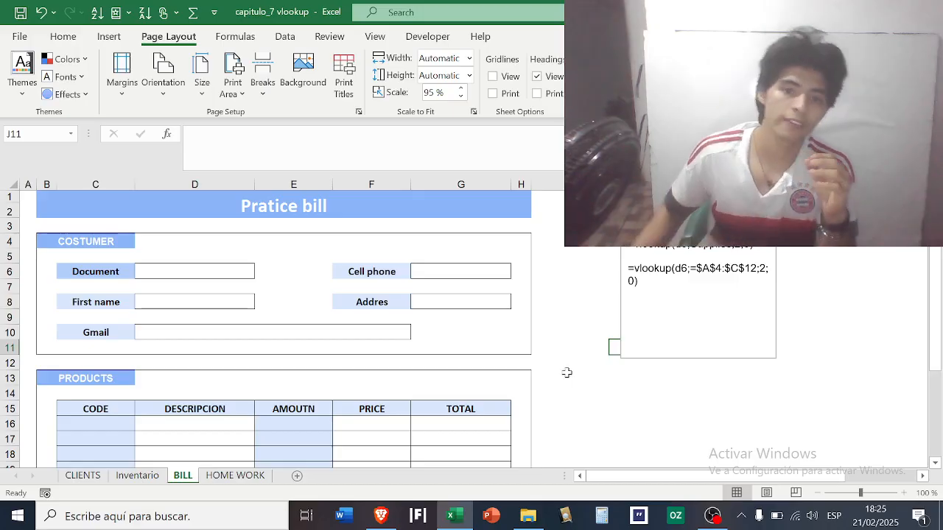
left_click(95, 480)
scroll(206, 307, "up", 5)
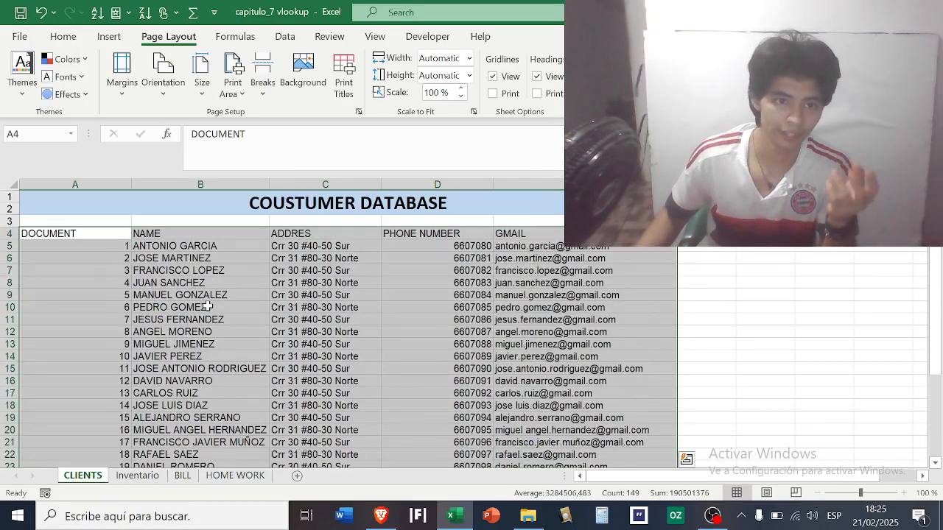
left_click(87, 249)
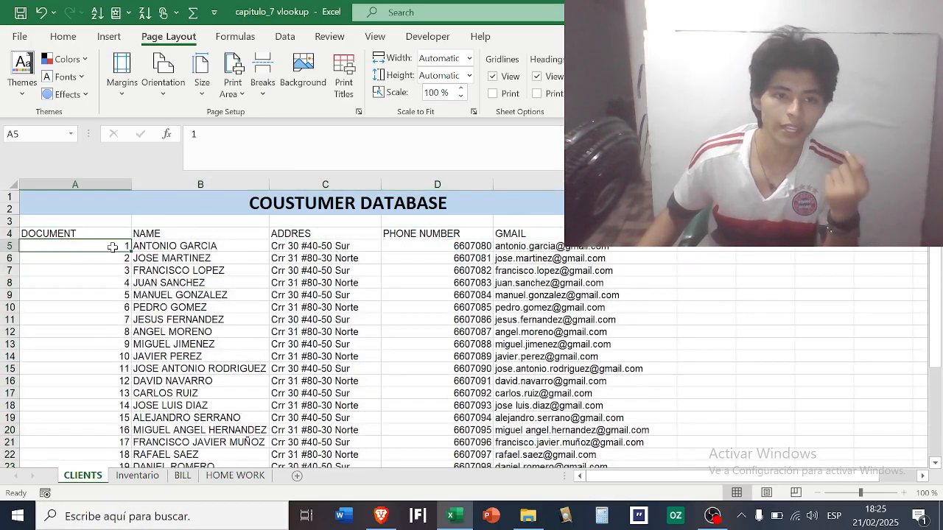
key("BackSpace")
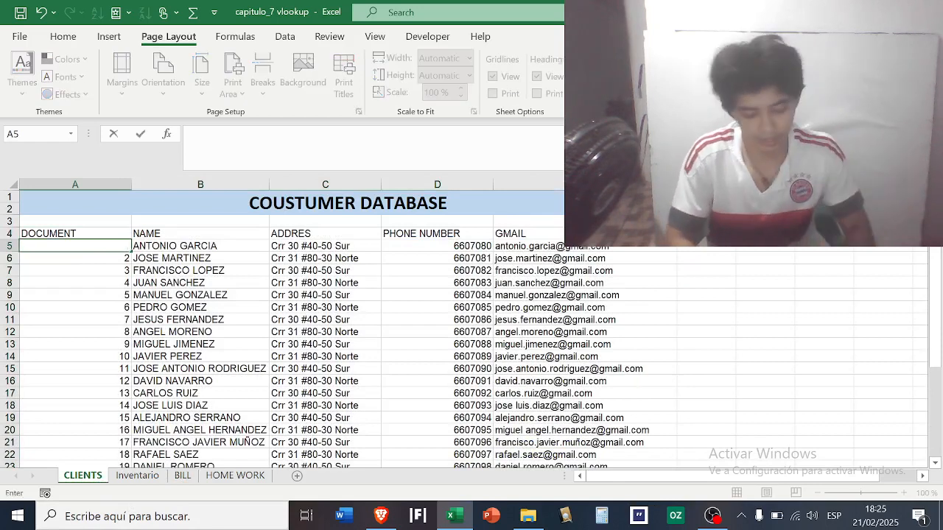
type("one")
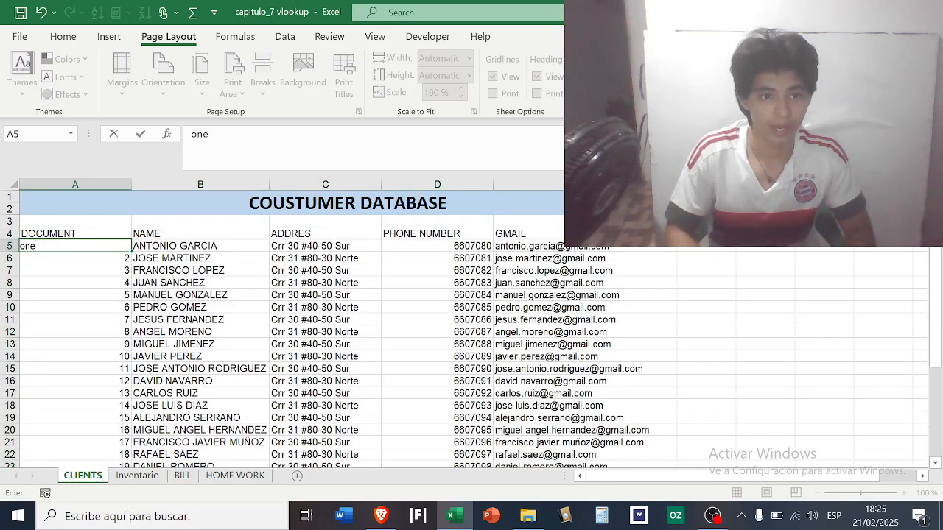
key("Return")
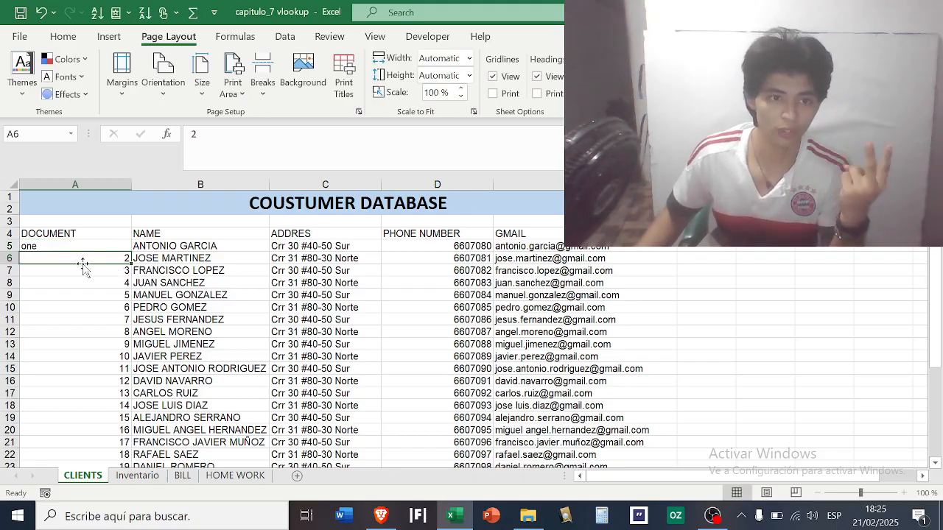
- Examine the BILL form's customer and product sections, the CLIENTS database, the Inventario sheet and the formula notes beside the bill
left_click(182, 476)
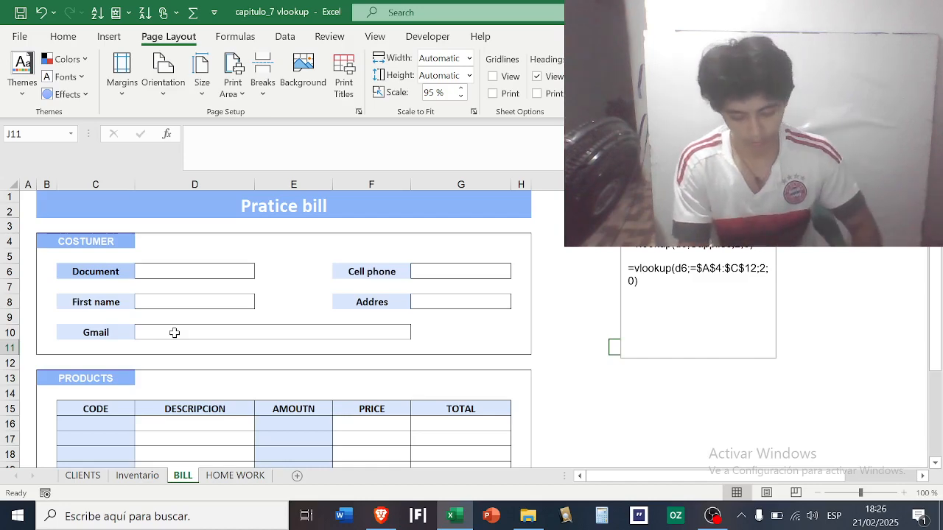
key("alt+p")
key("r")
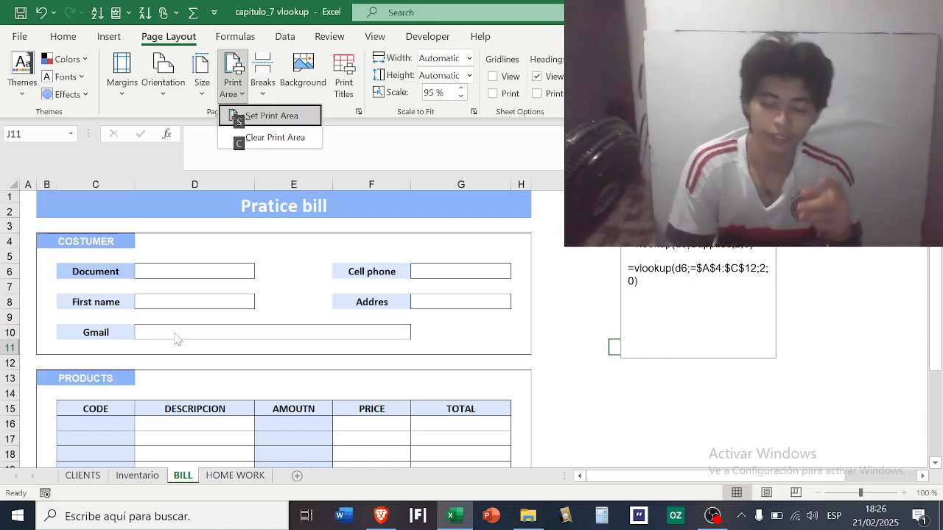
left_click(689, 318)
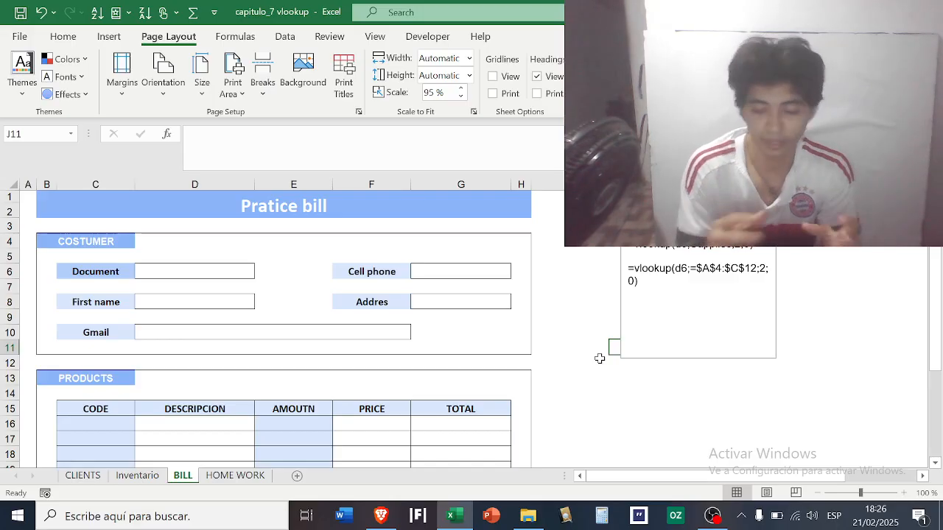
left_click(81, 476)
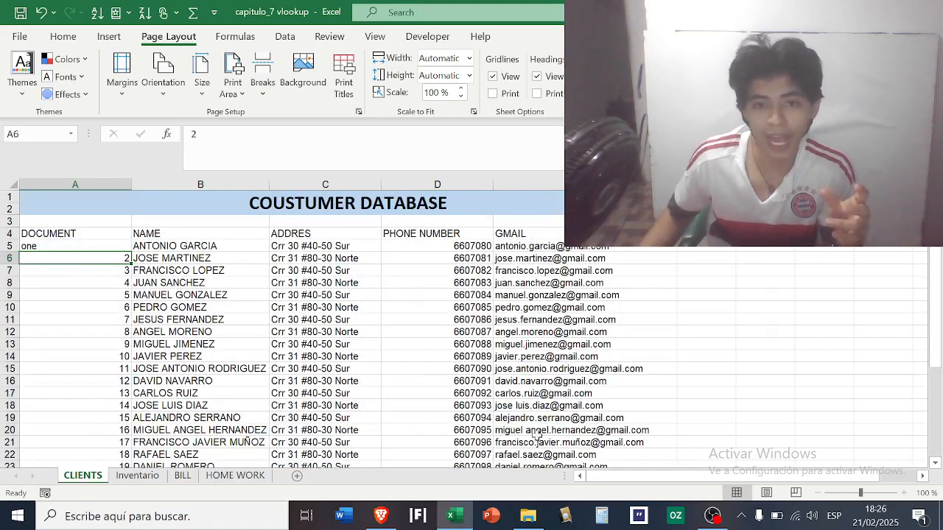
scroll(538, 437, "down", 3)
scroll(545, 440, "down", 2)
scroll(496, 426, "up", 1)
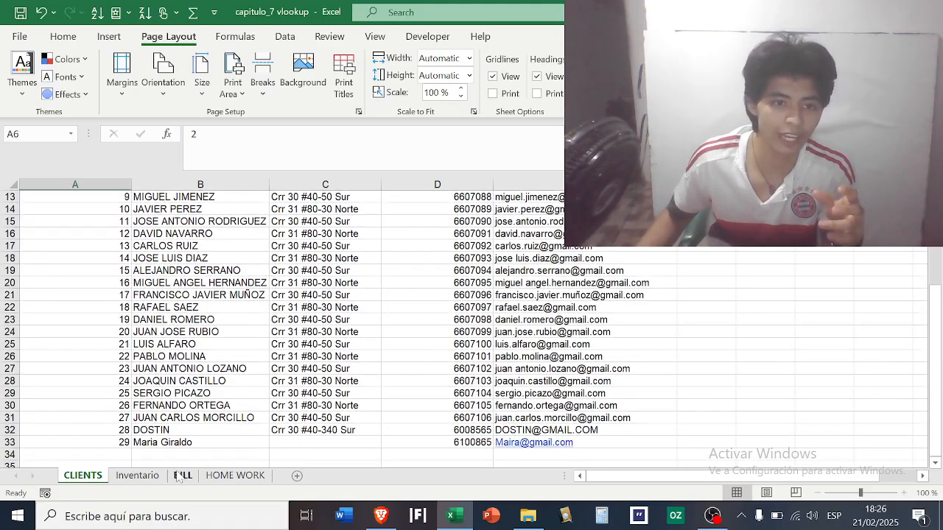
left_click(137, 476)
left_click(183, 476)
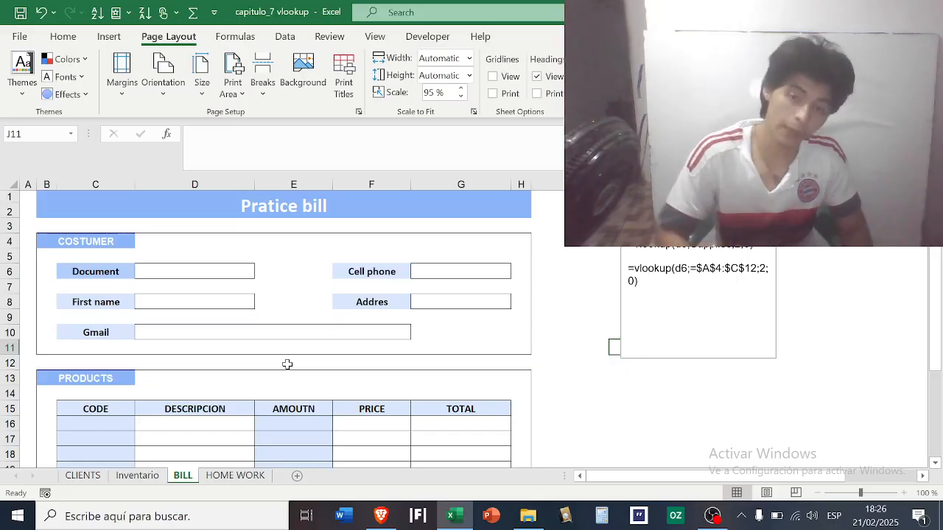
scroll(624, 340, "down", 2)
key("alt+r")
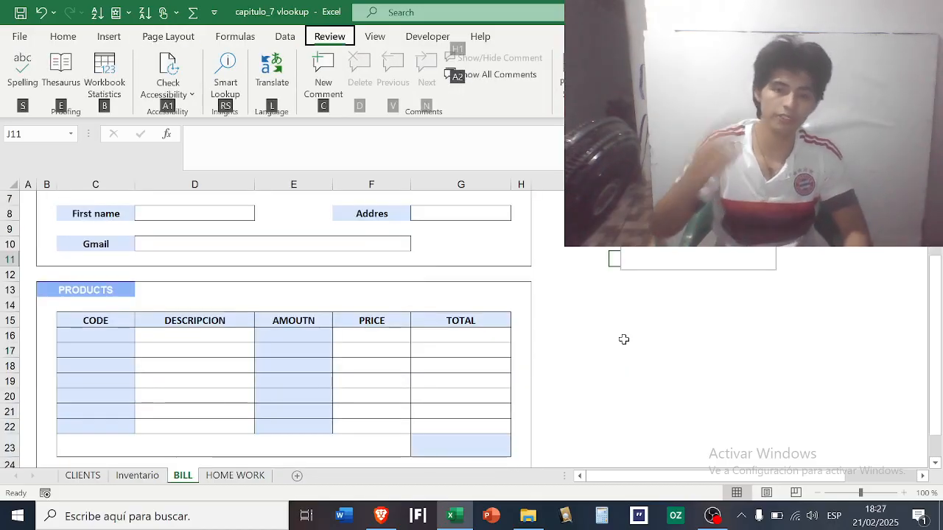
left_click(624, 339)
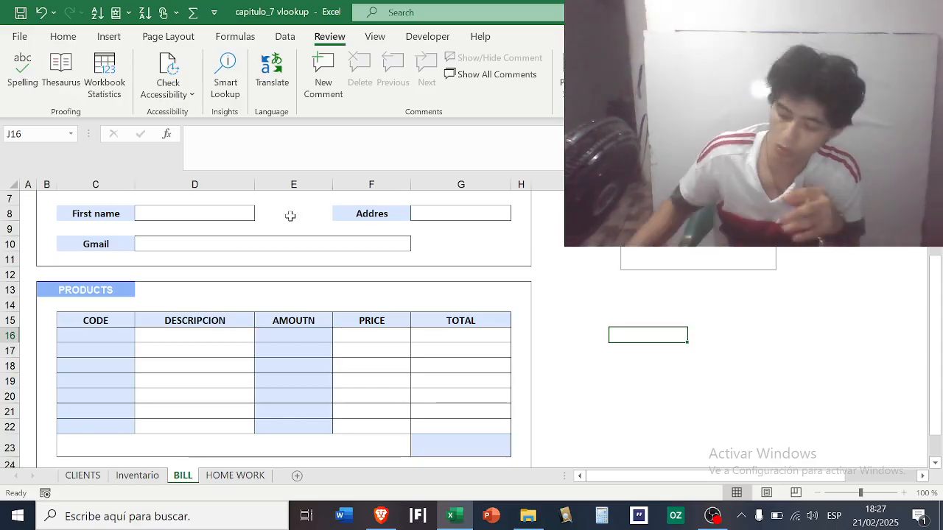
scroll(358, 232, "up", 2)
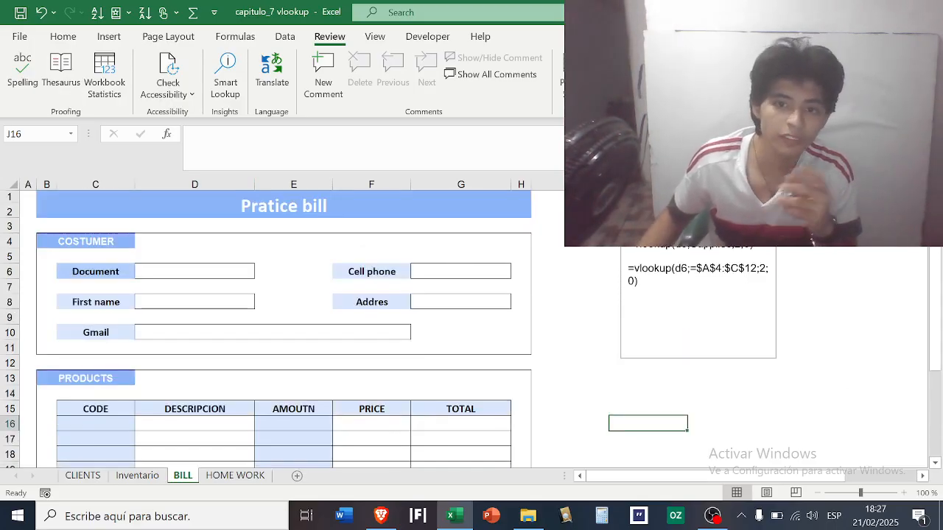
left_click(751, 252)
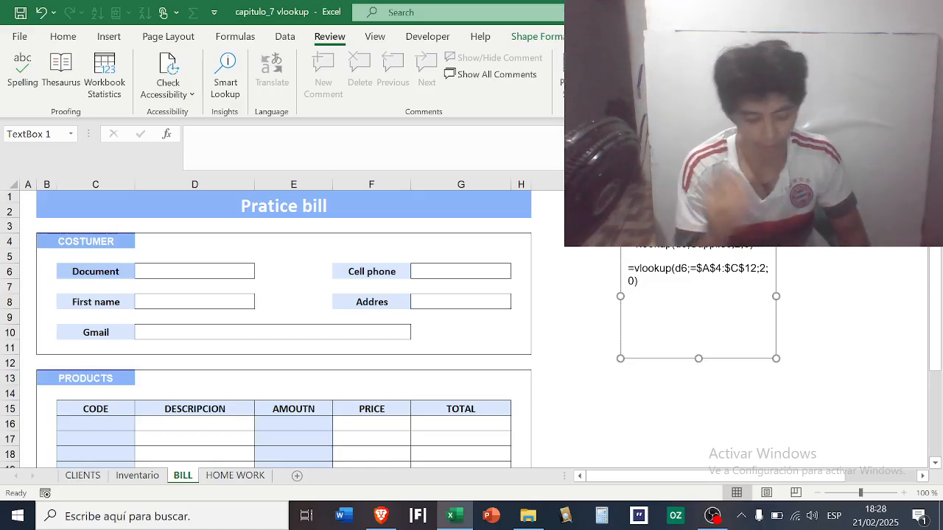
- Start a VLOOKUP formula in the bill's First name cell D8, using Document cell D6 as the lookup value
key("alt+r")
key("alt+r")
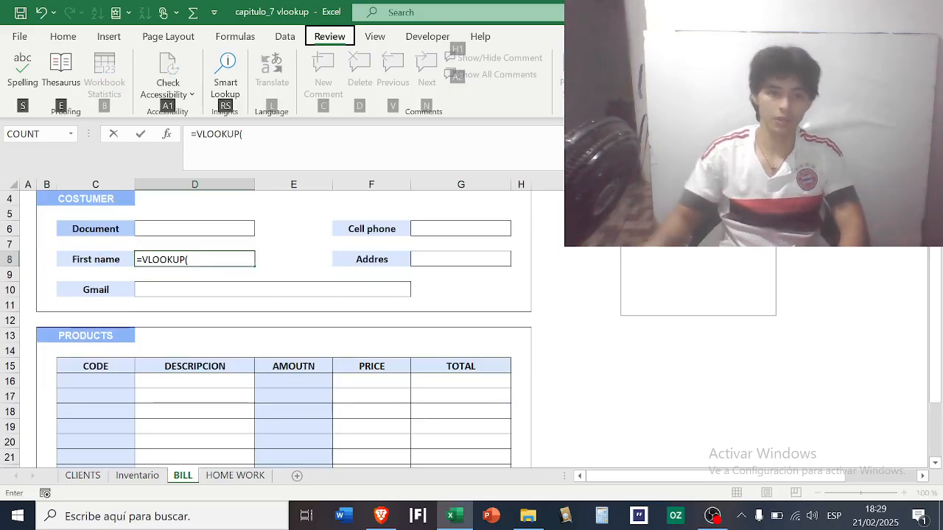
key("Escape")
key("Escape")
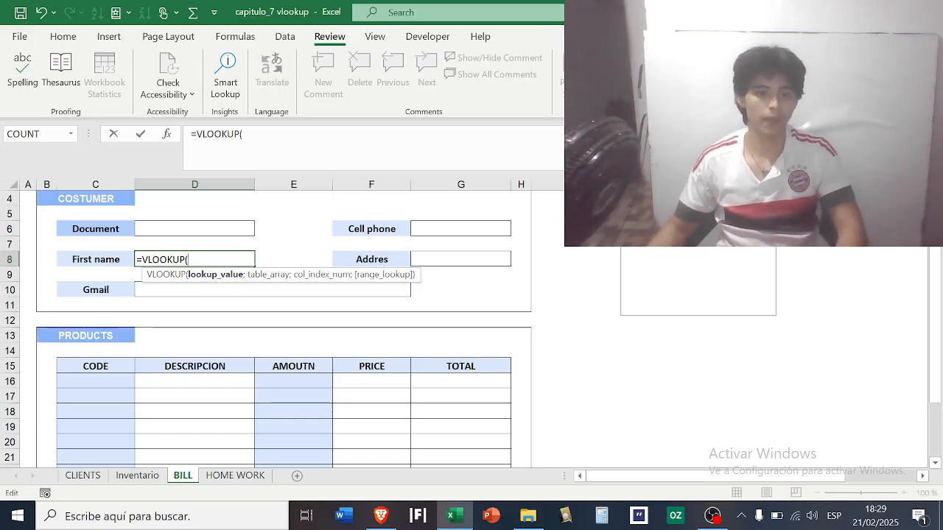
left_click(211, 228)
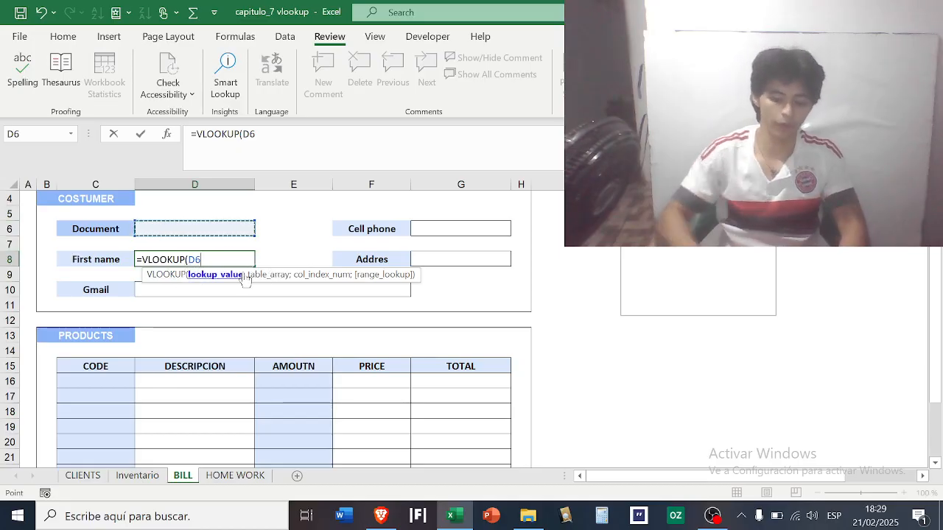
type(";")
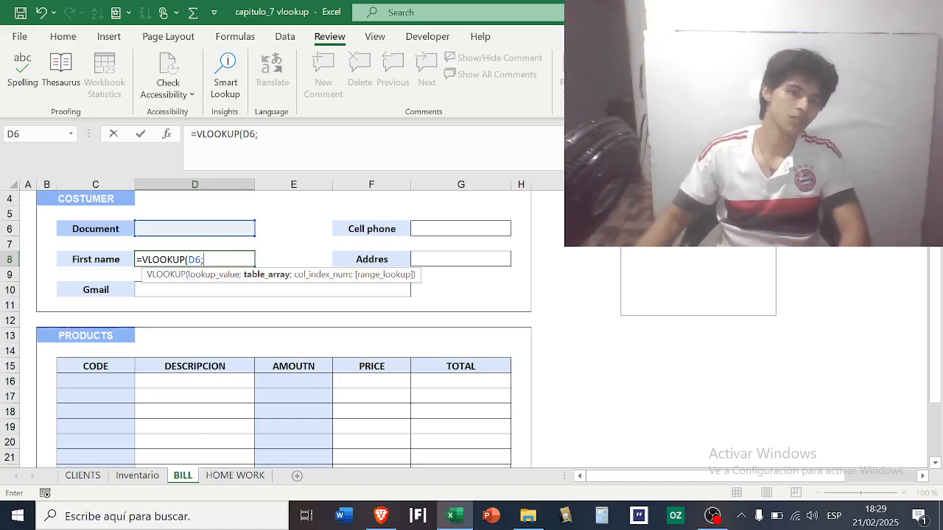
- Set the formula's table array to the customer records in CLIENTS!A5:E33
left_click(81, 475)
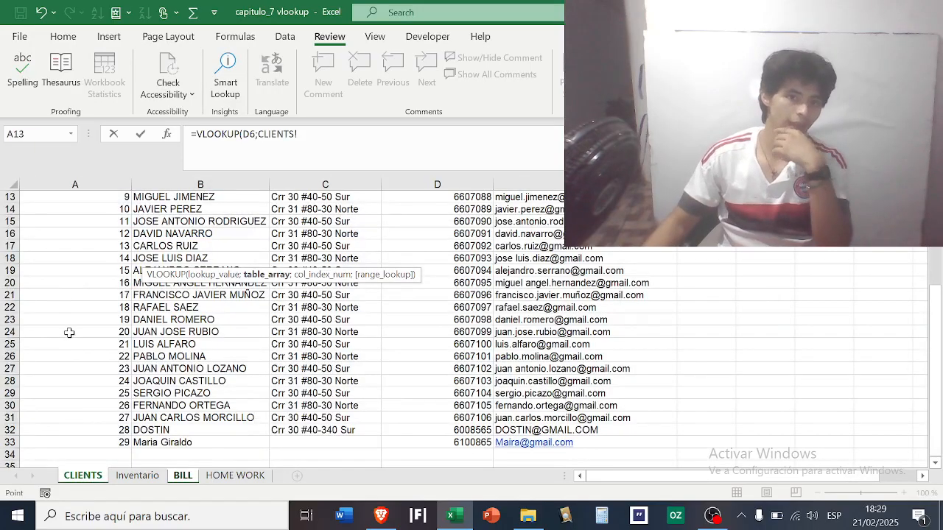
scroll(69, 309, "up", 4)
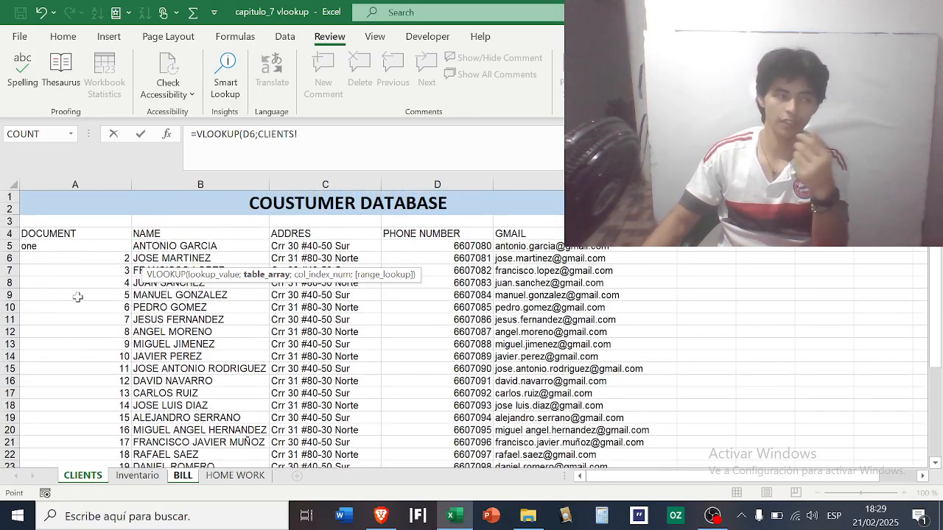
left_click_drag(71, 246, 593, 467)
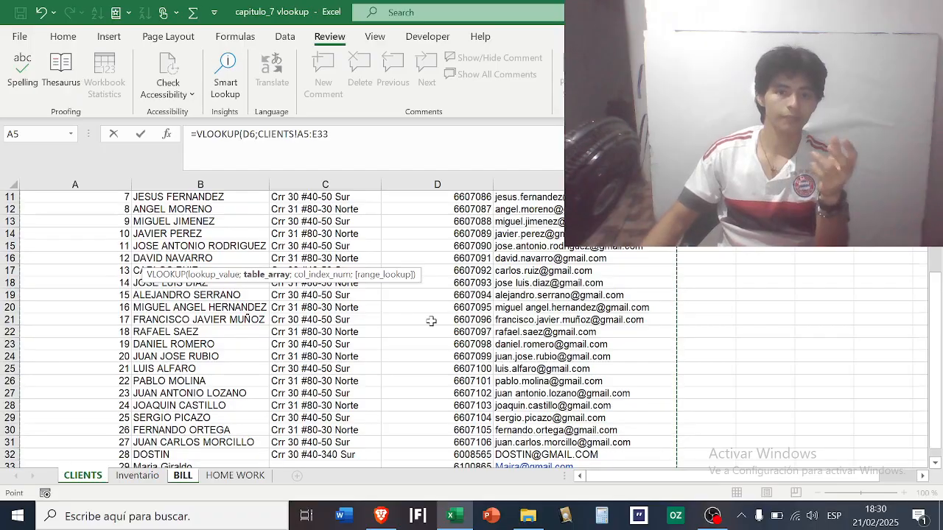
scroll(432, 322, "down", 3)
scroll(382, 347, "up", 2)
left_click(339, 135)
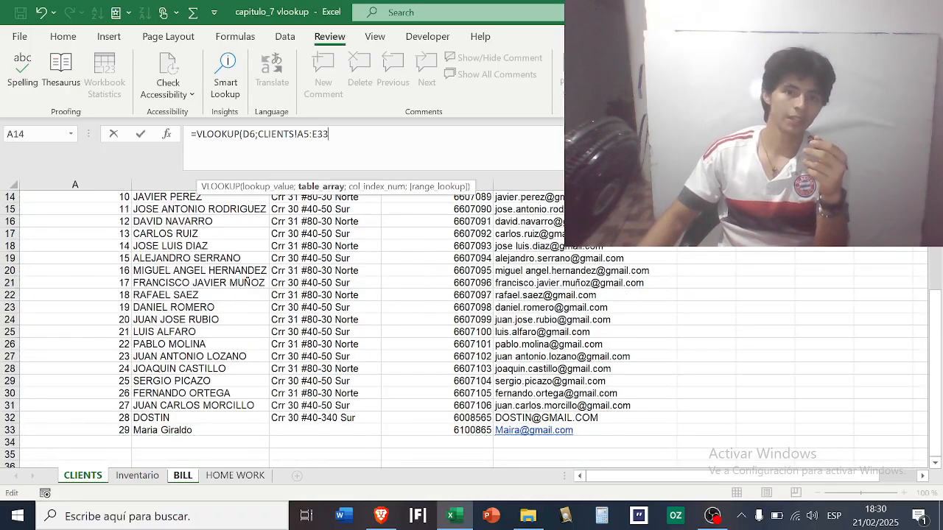
scroll(391, 317, "up", 4)
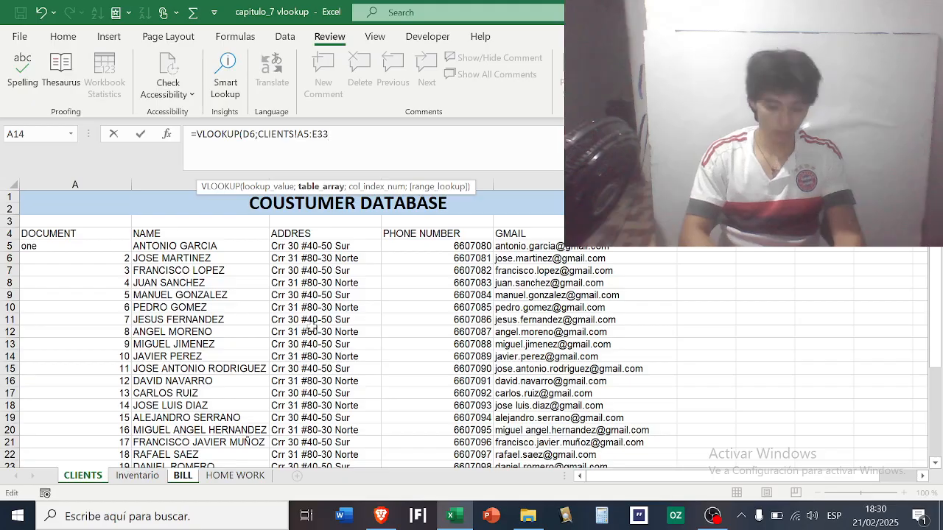
- Complete the VLOOKUP arguments with column index 2 and range lookup 0, and close the parenthesis
type(";;;")
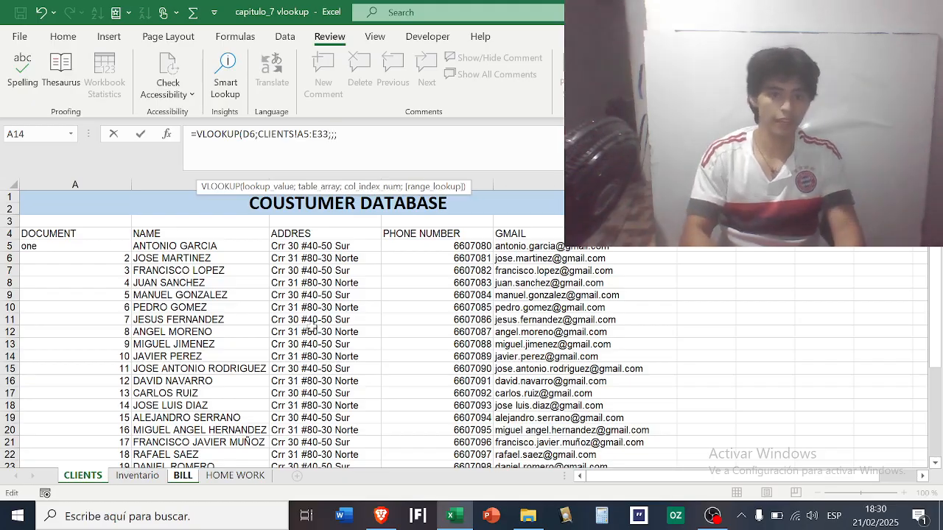
key("BackSpace")
key("BackSpace")
key("BackSpace")
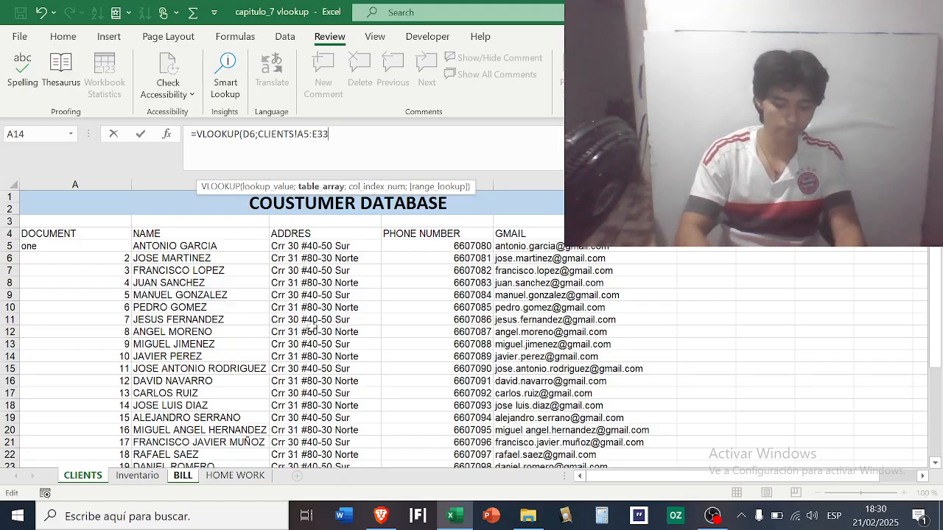
type(";2")
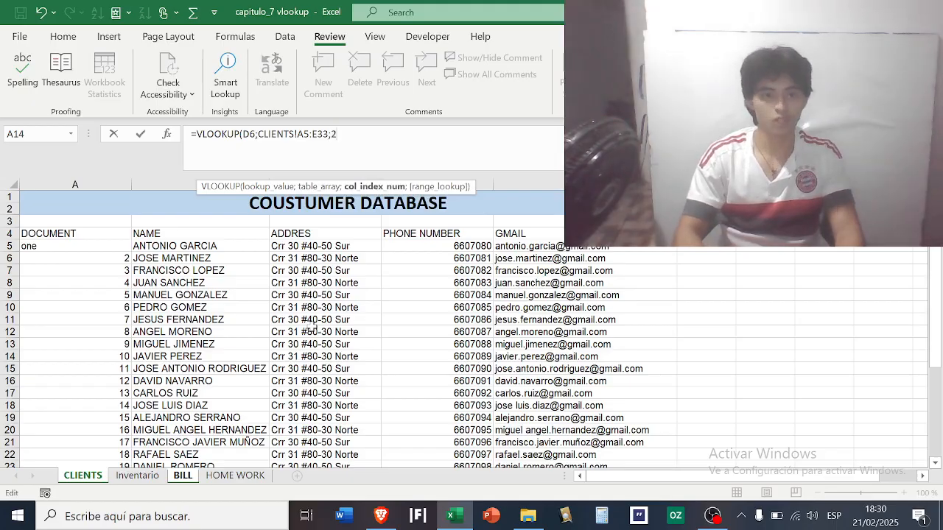
type(";")
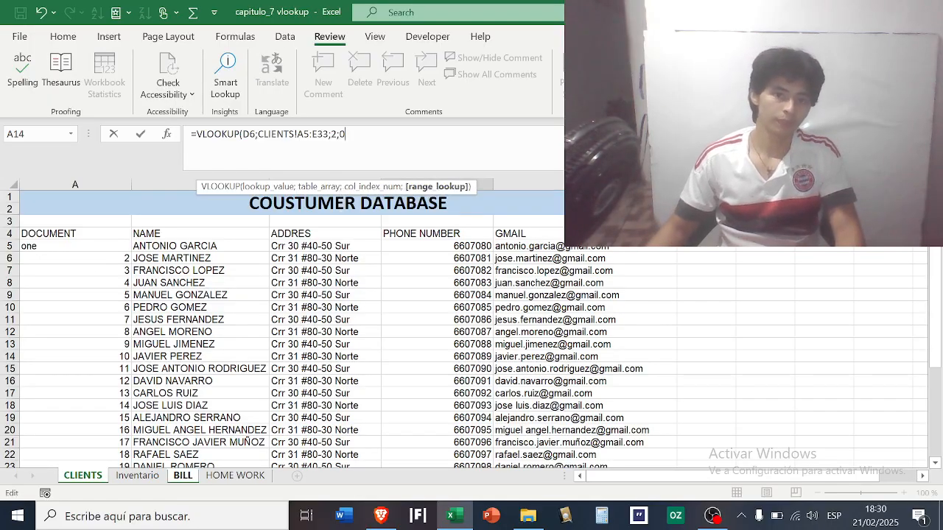
type("0)")
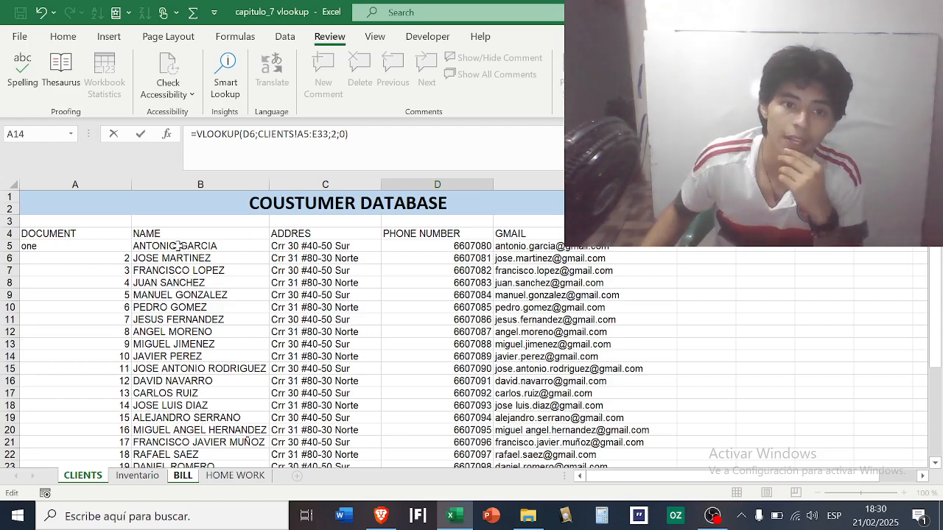
- Look over the customer database from the first to the last record covered by the lookup range
scroll(178, 246, "down", 1)
scroll(195, 257, "up", 1)
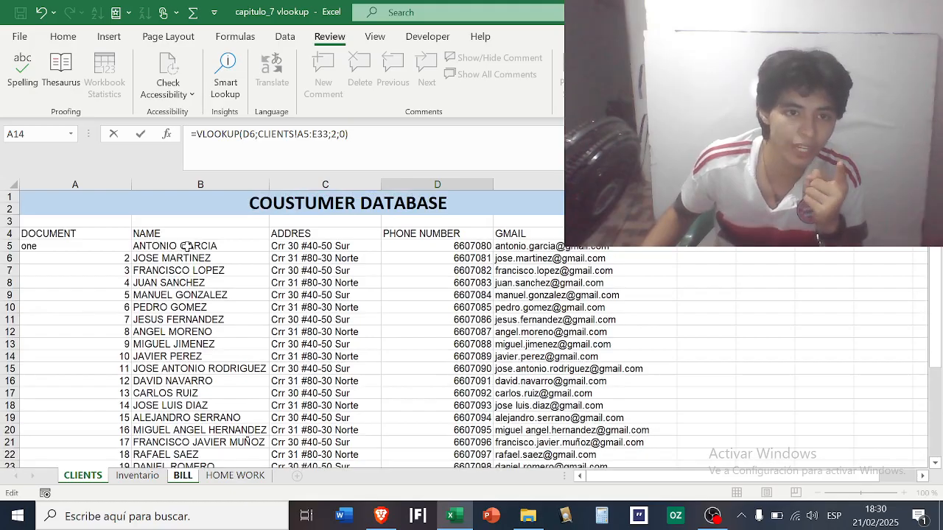
scroll(183, 247, "down", 5)
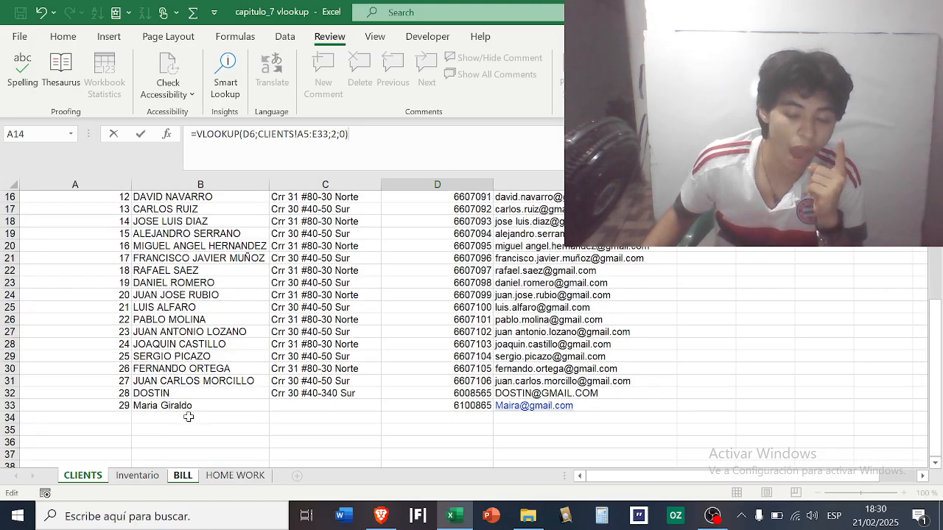
scroll(189, 417, "up", 5)
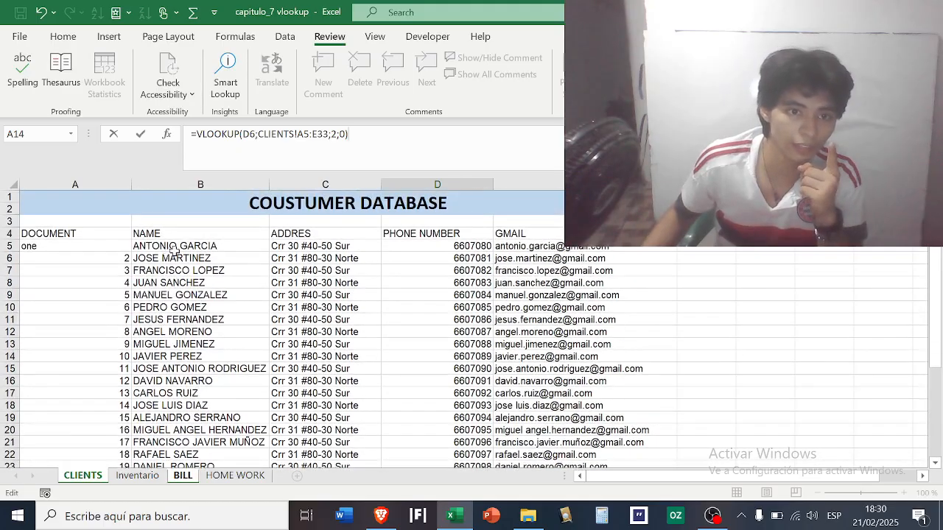
scroll(197, 261, "down", 6)
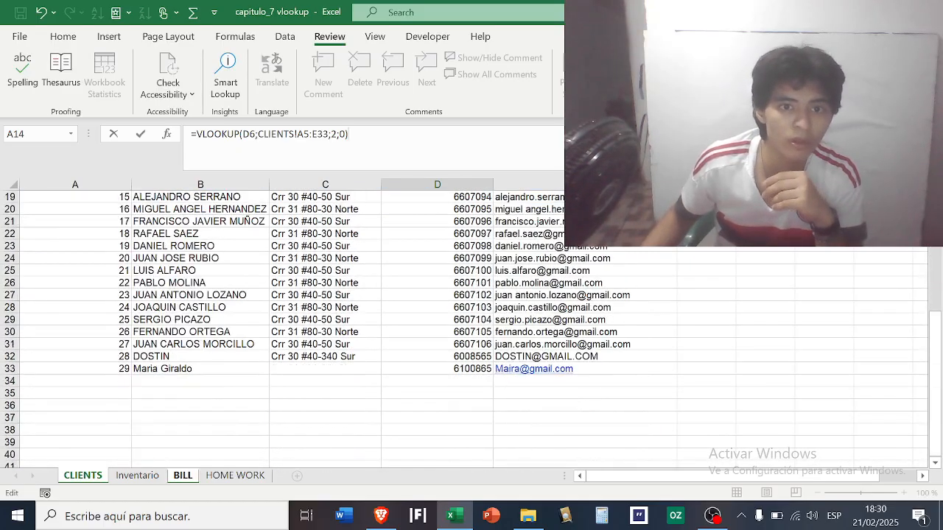
scroll(248, 221, "up", 6)
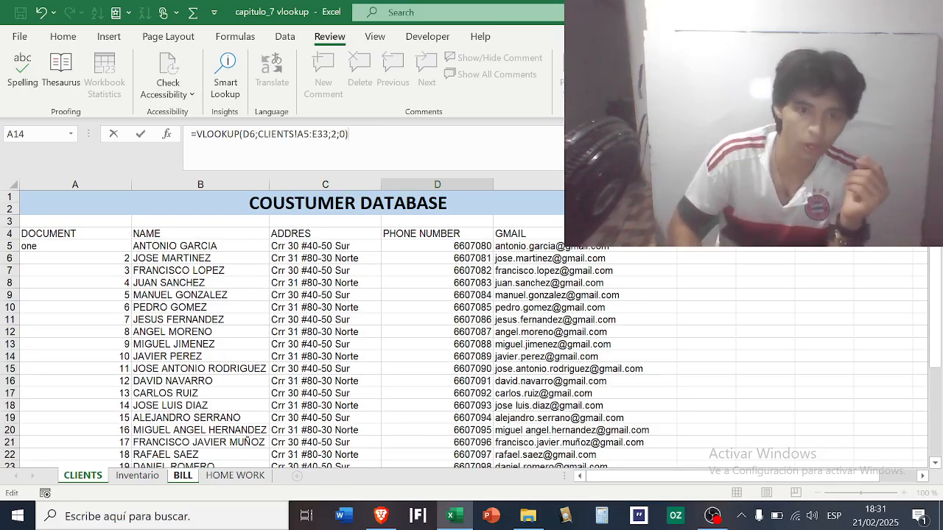
- Confirm the First name VLOOKUP formula and enter 3 in the bill's Document cell D6 as the lookup value
key("Return")
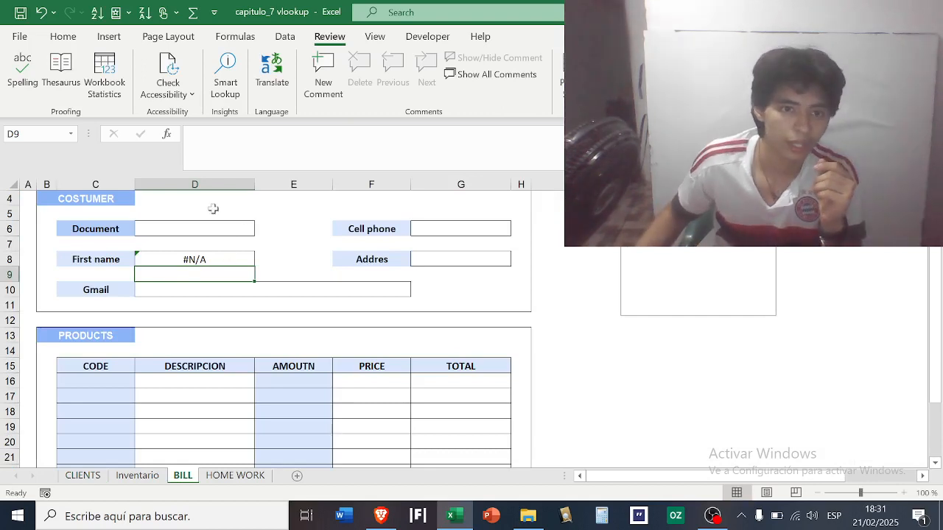
left_click(219, 259)
left_click(214, 228)
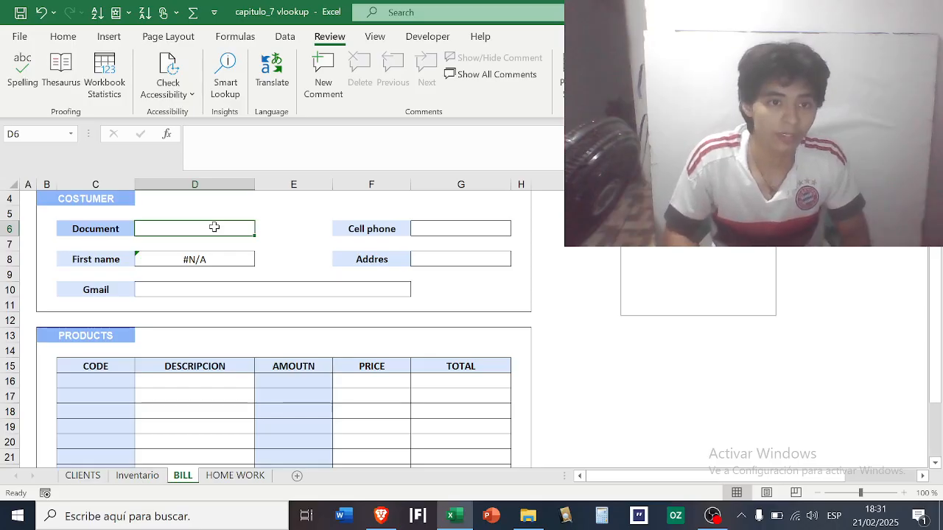
type("3")
key("Return")
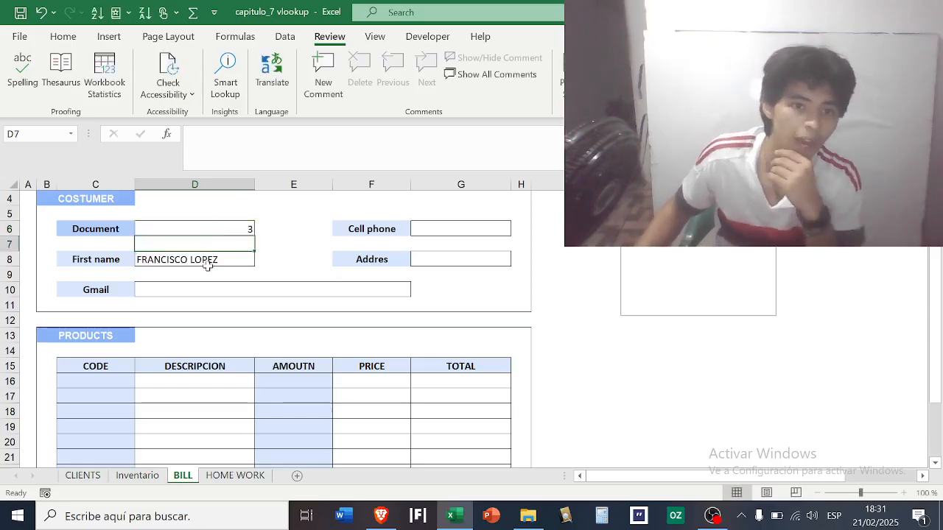
- Compare the bill's First name result with the name stored for document 3 in the CLIENTS sheet
left_click(208, 259)
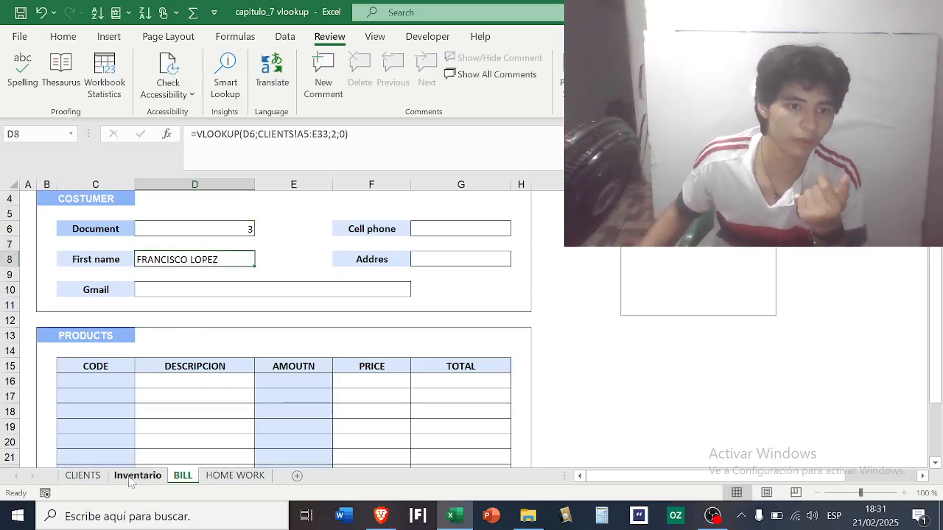
left_click(82, 475)
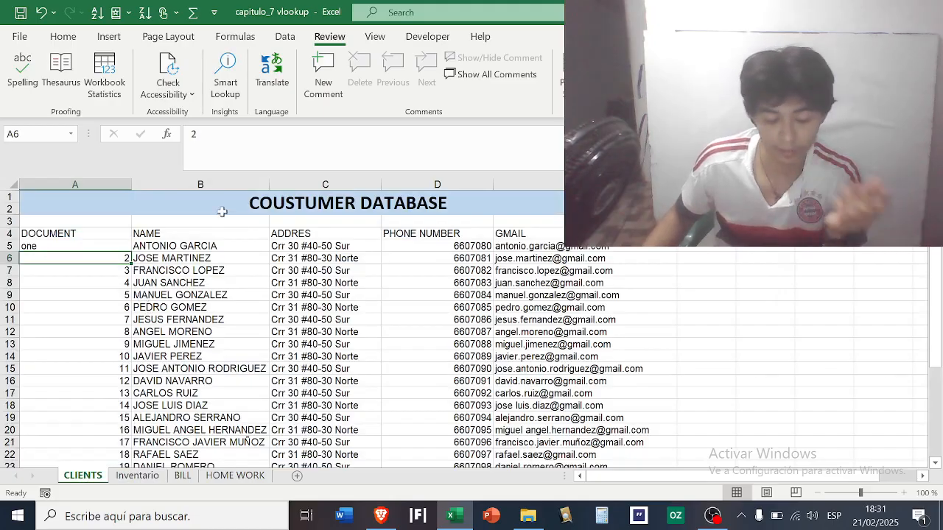
left_click(87, 272)
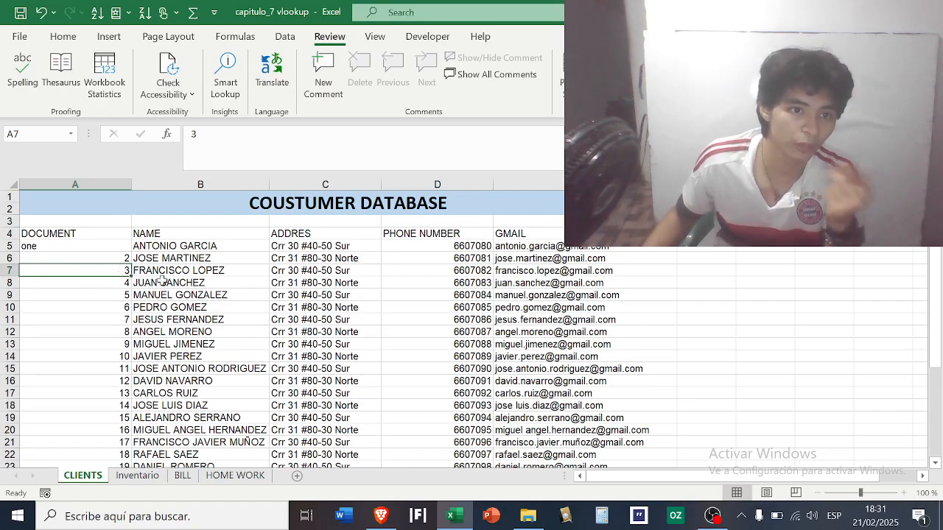
left_click(186, 274)
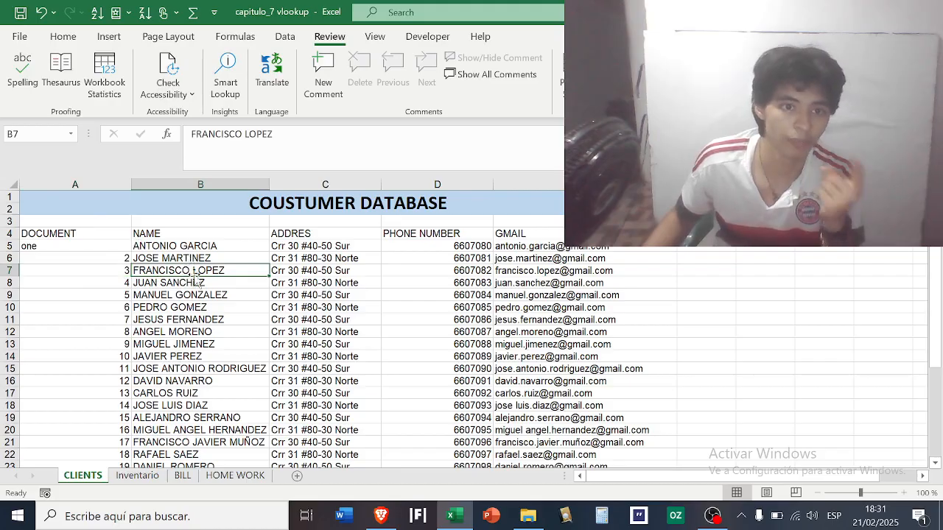
left_click(183, 476)
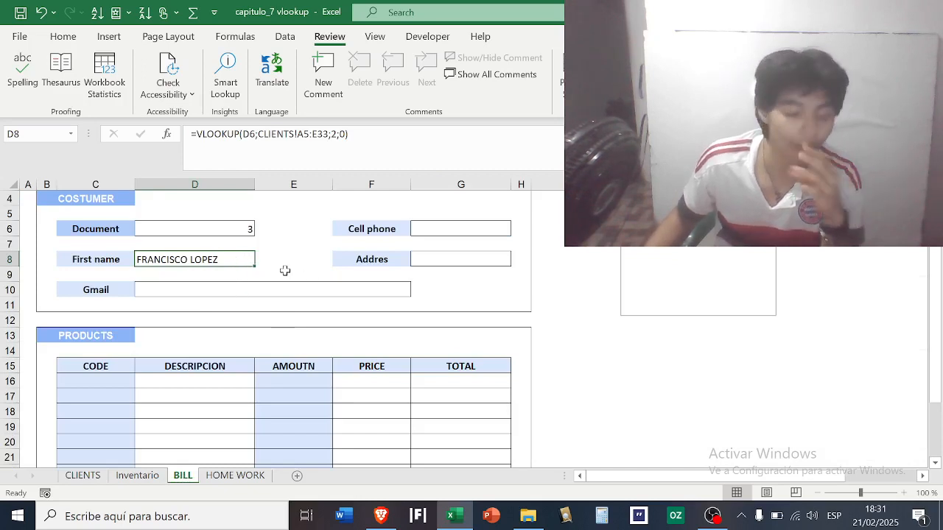
- Review the lookup value and table array arguments of the VLOOKUP formula in First name cell D8, leaving the formula as it is
double_click(226, 260)
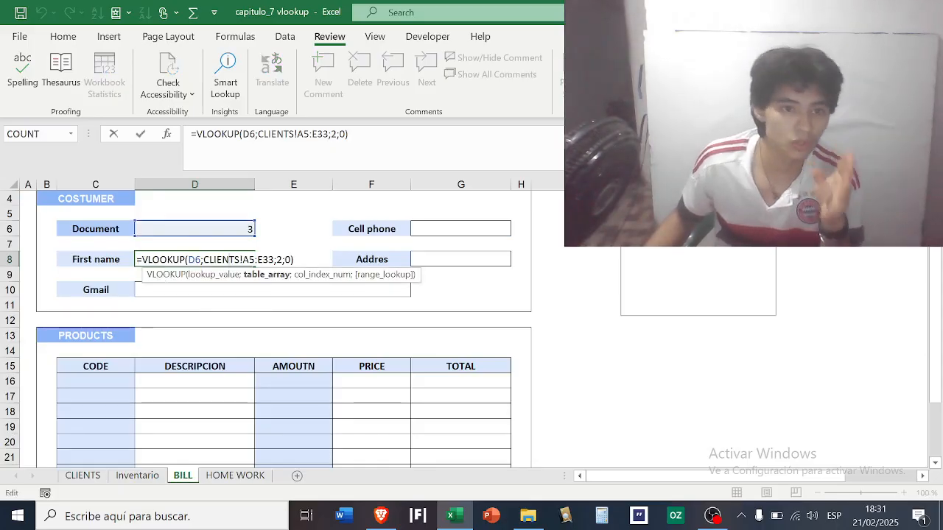
left_click(294, 259)
left_click(188, 259)
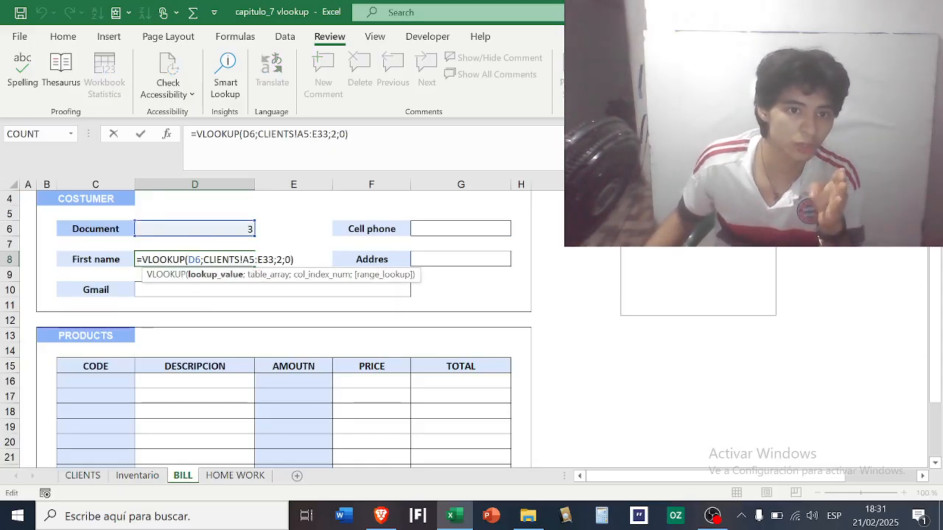
left_click(269, 277)
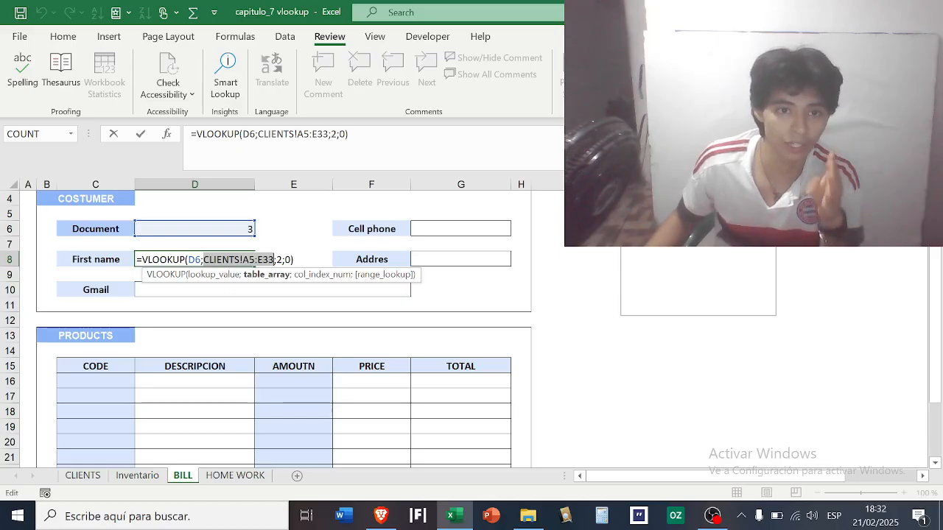
scroll(270, 248, "up", 1)
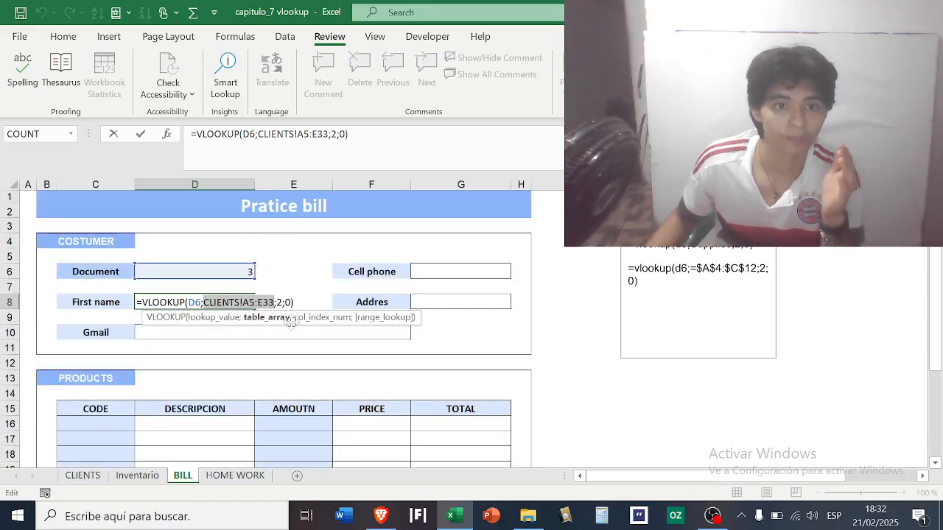
key("Return")
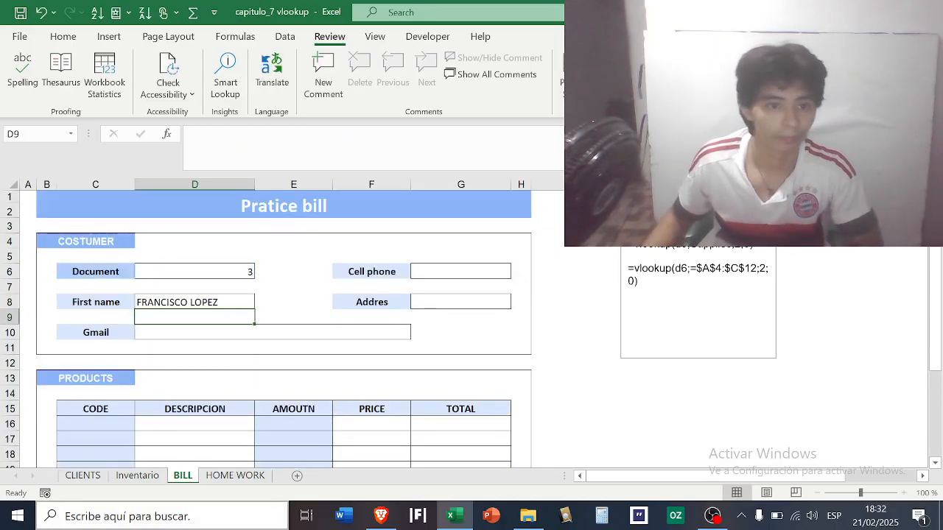
- Add a customer record in row 34 of the CLIENTS sheet, with document 30 and the customer's name
left_click(84, 476)
scroll(93, 452, "down", 8)
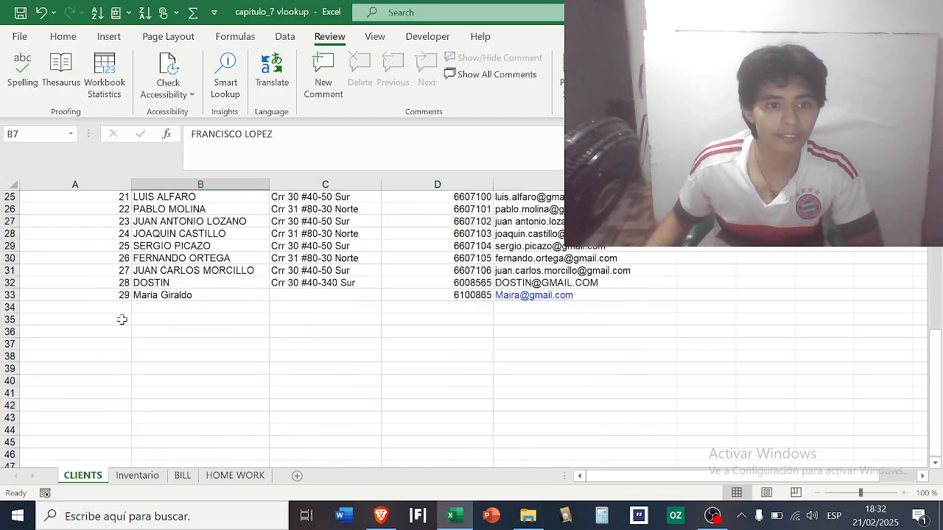
left_click(109, 307)
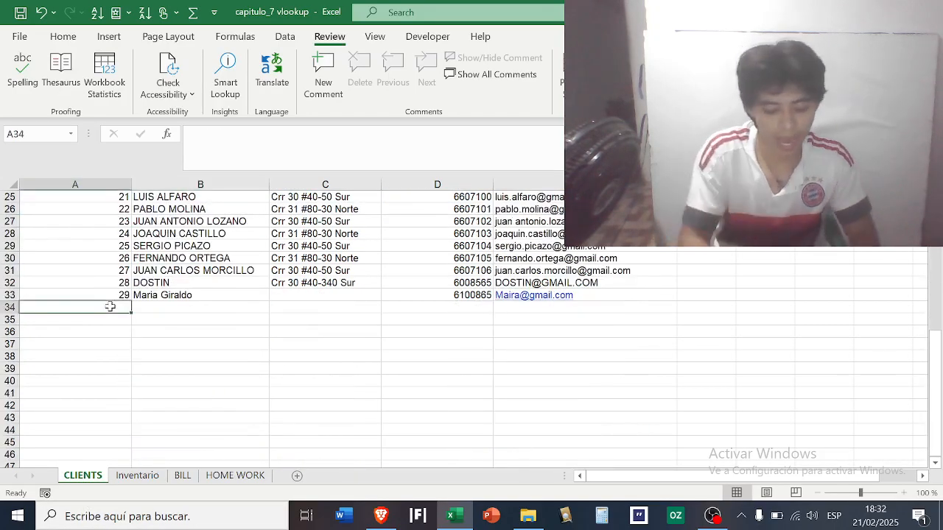
type("30")
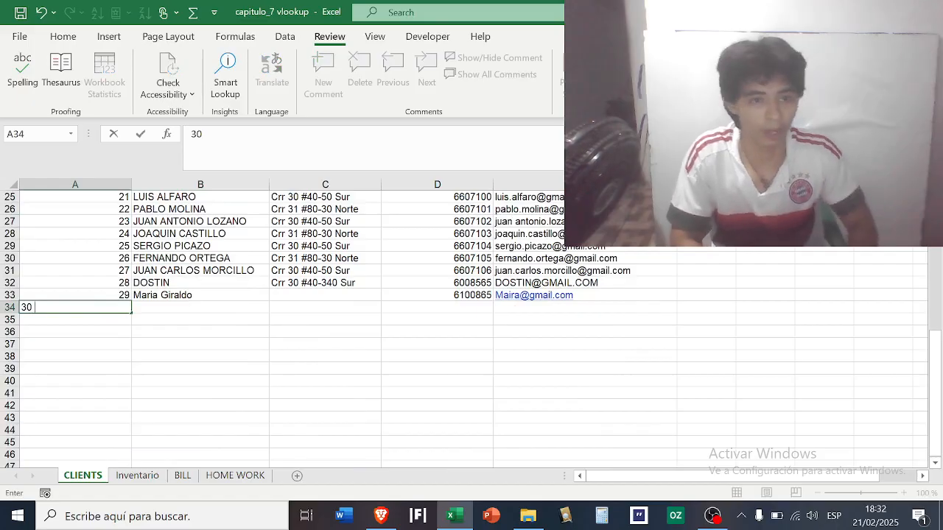
key("Return")
left_click(110, 306)
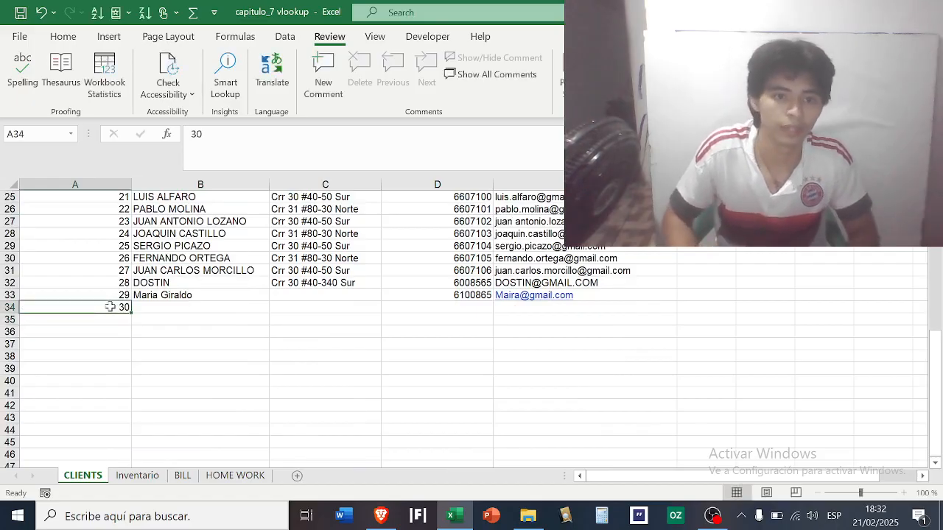
key("Right")
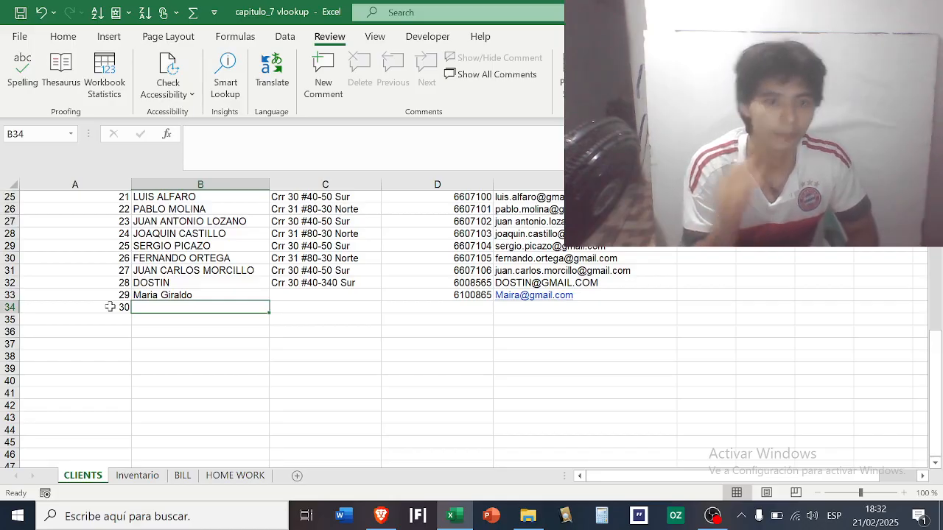
type("m")
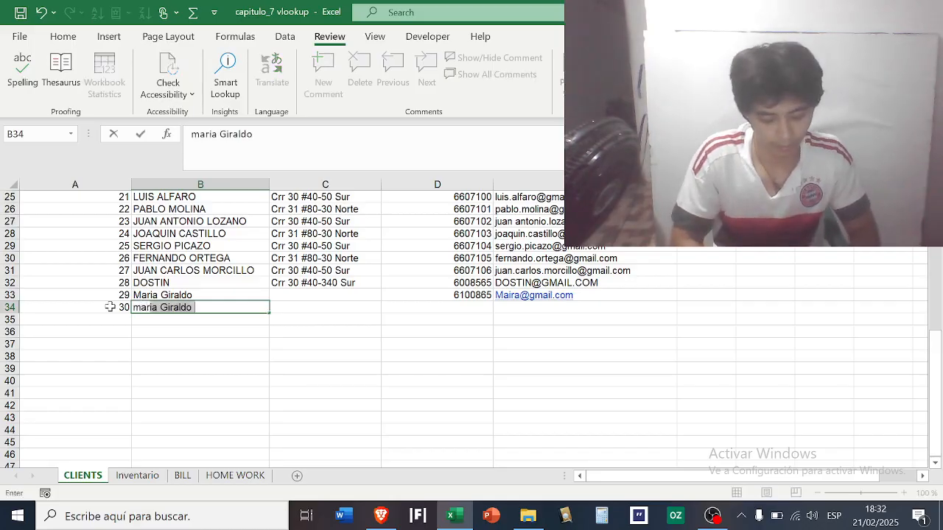
type("aritn")
key("Return")
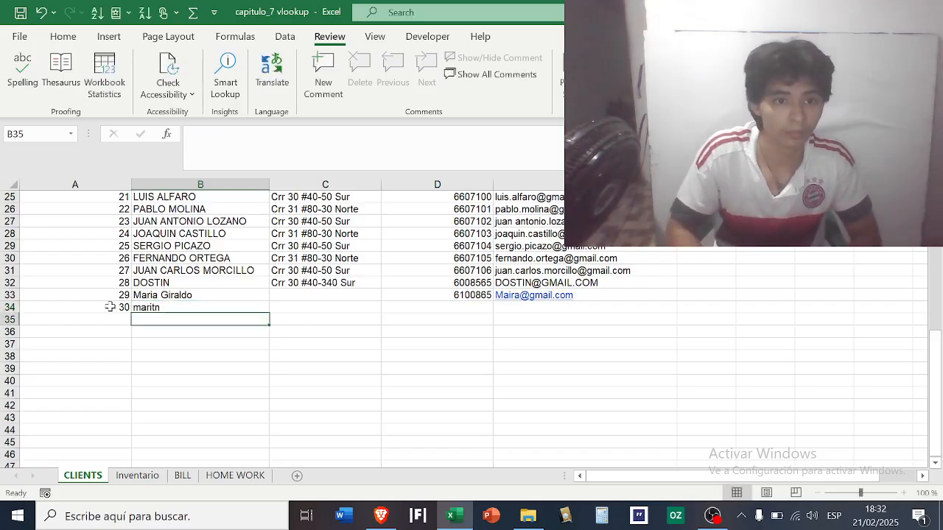
key("Up")
key("Right")
key("Right")
key("Left")
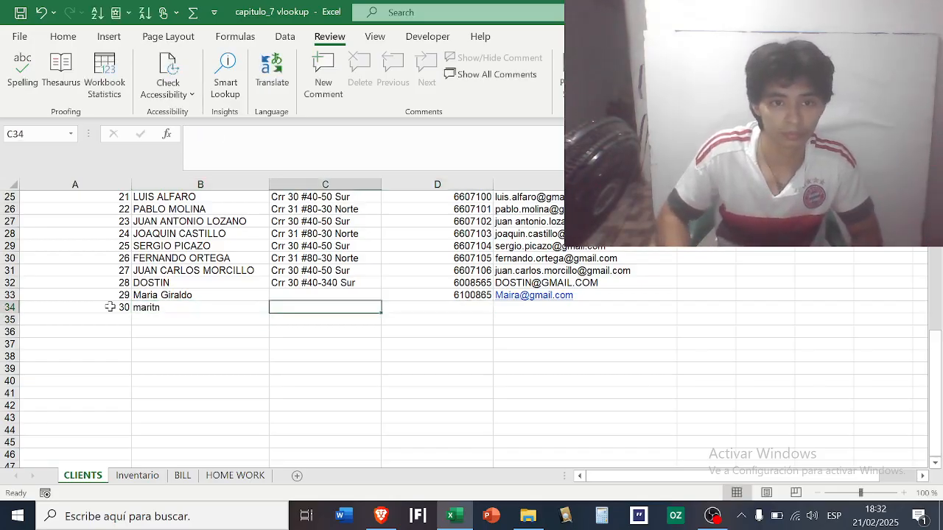
key("Left")
key("Up")
key("Right")
key("Right")
key("Right")
key("Down")
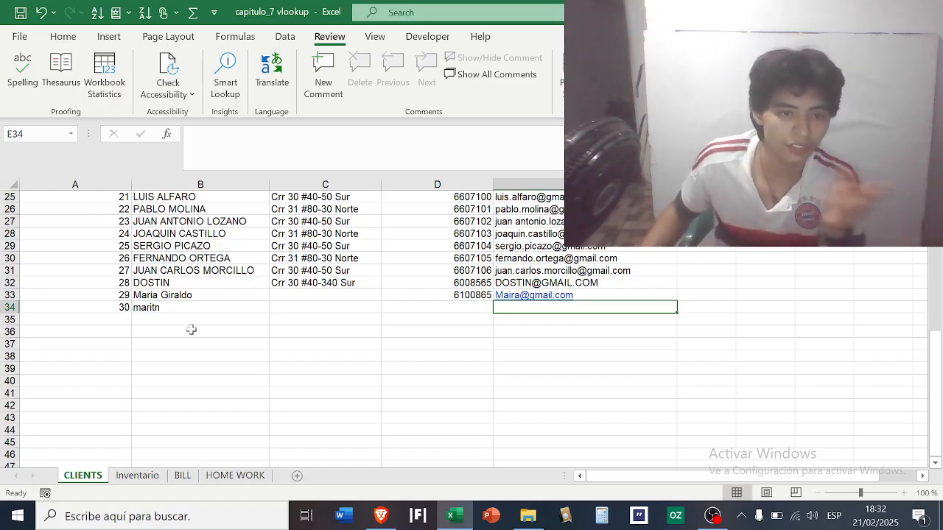
- Replace the lookup value in the bill's Document cell D6 with 30
left_click(181, 476)
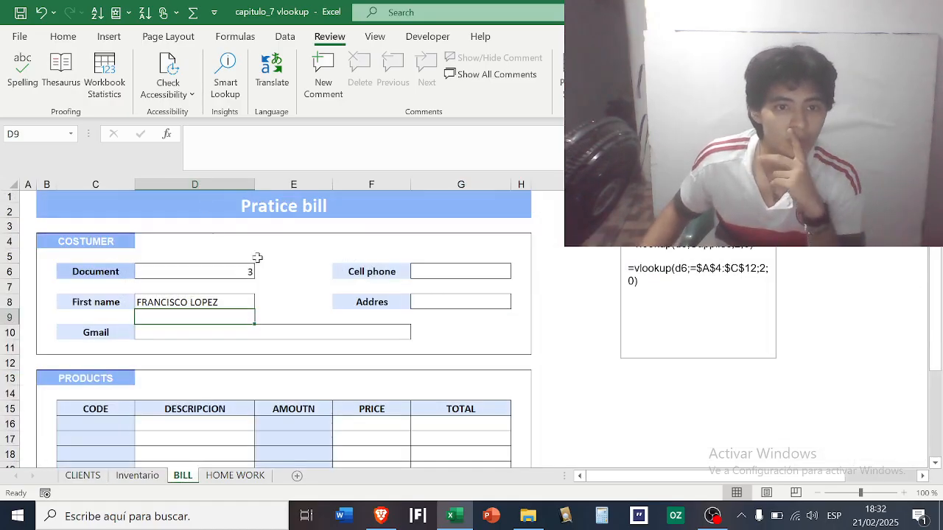
left_click(218, 271)
key("BackSpace")
type("30")
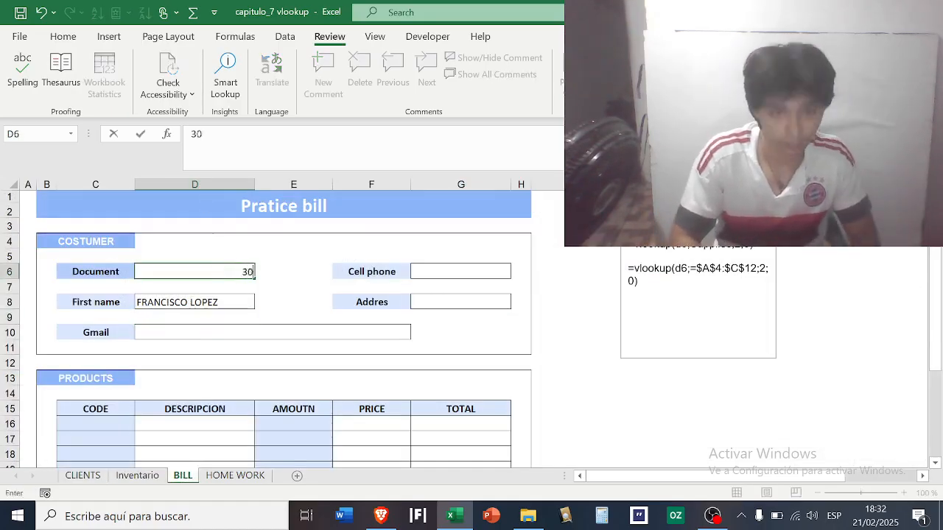
key("Return")
- Check the table array of the First name formula in D8 against the new record in row 34 of the CLIENTS sheet
left_click(195, 302)
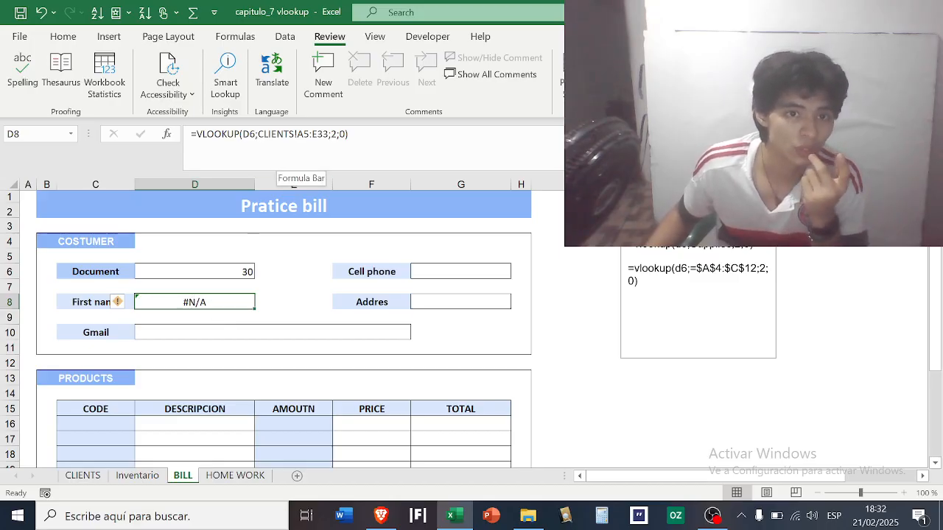
left_click(267, 134)
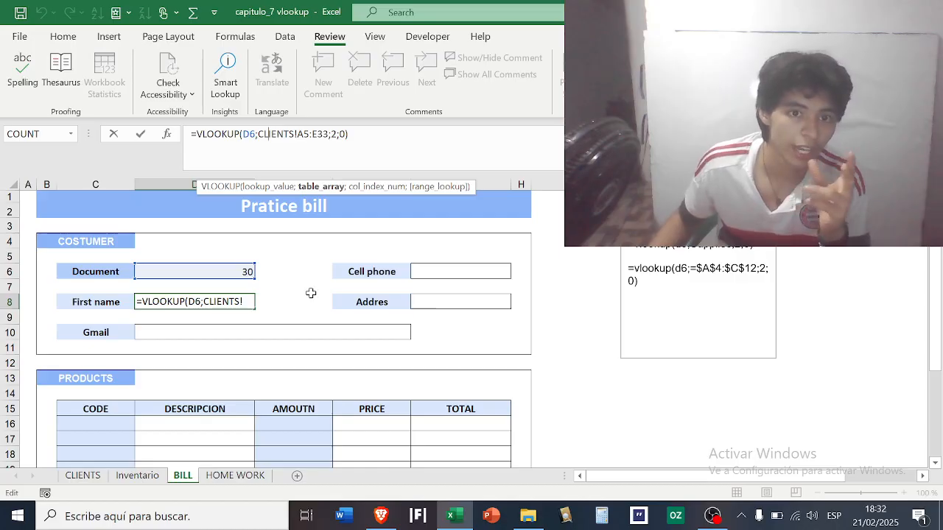
scroll(294, 317, "down", 2)
scroll(293, 324, "up", 2)
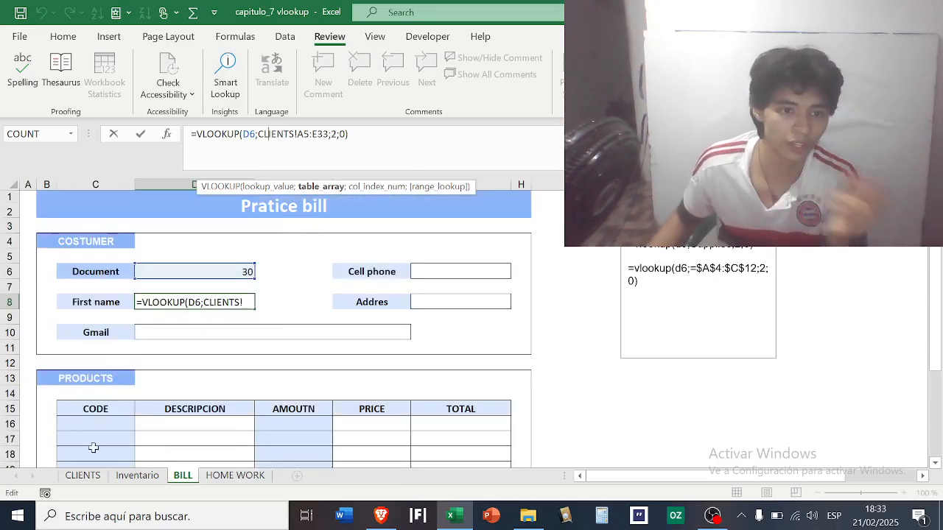
left_click(82, 475)
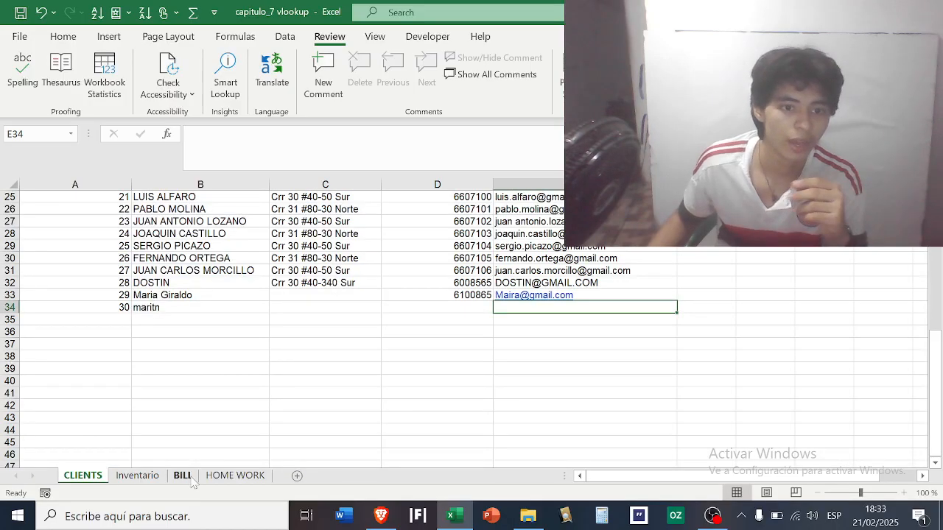
key("Return")
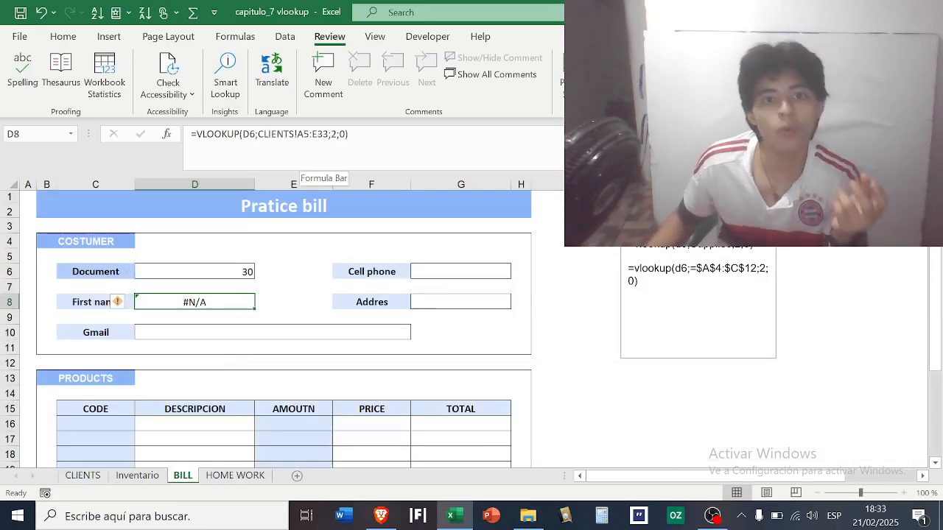
- Delete the VLOOKUP formula from First name cell D8 and go to the CLIENTS sheet
left_click_drag(349, 134, 190, 134)
key("BackSpace")
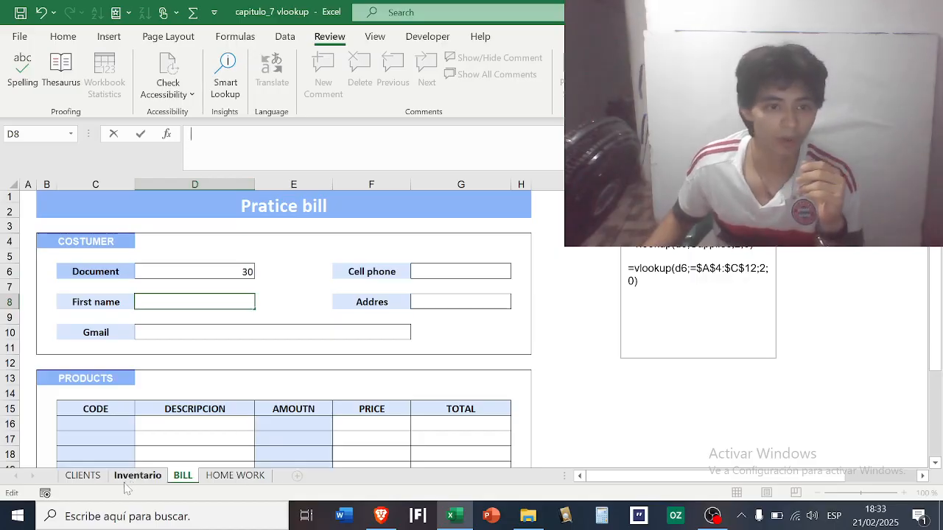
left_click(94, 474)
- Convert the customer database range A4:E34 into a table with headers
scroll(95, 325, "up", 5)
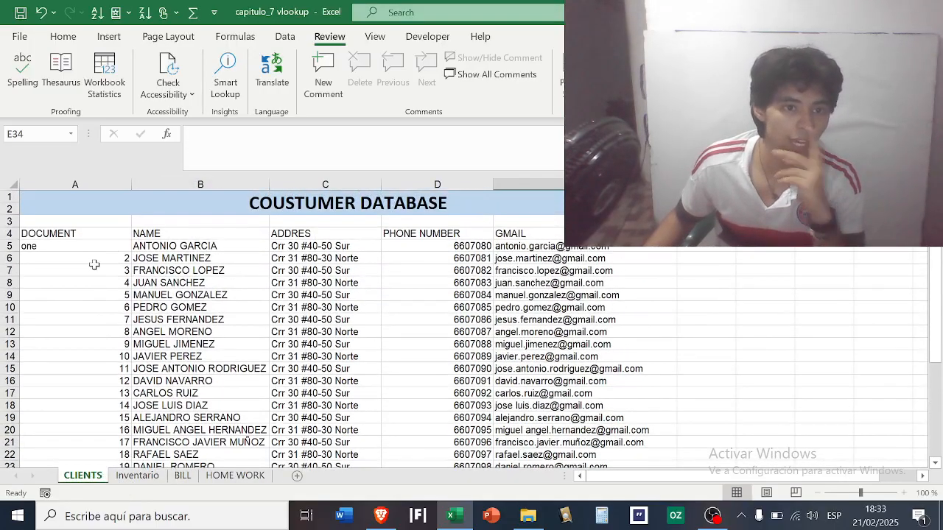
left_click(78, 243)
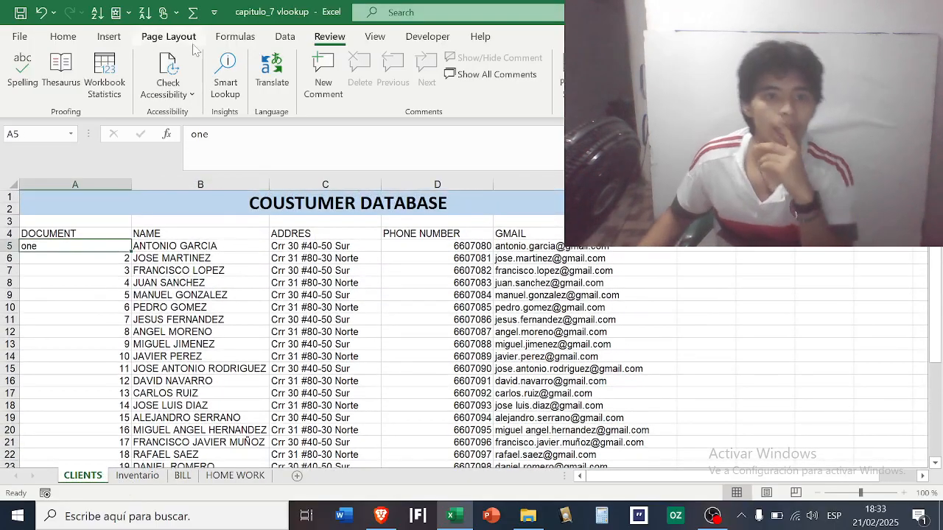
left_click(108, 36)
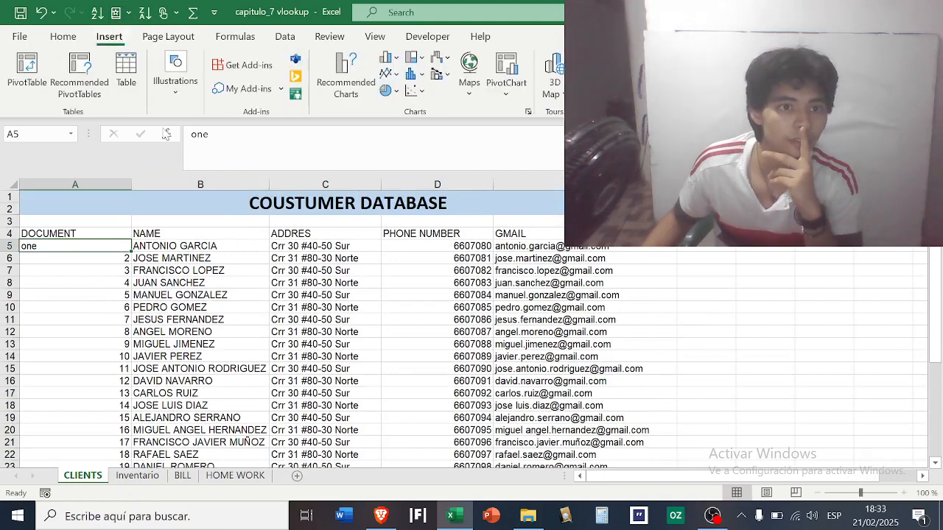
left_click(126, 71)
scroll(236, 243, "up", 1)
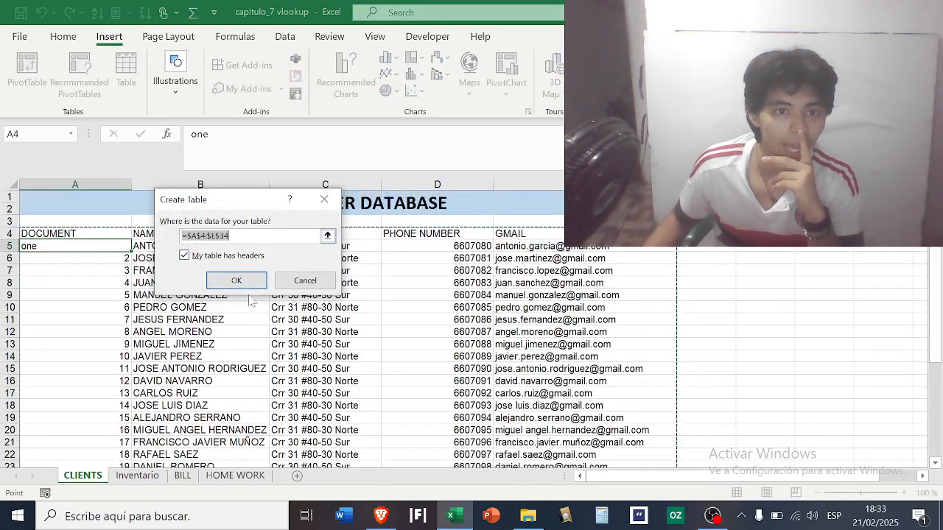
left_click(233, 283)
scroll(228, 278, "down", 9)
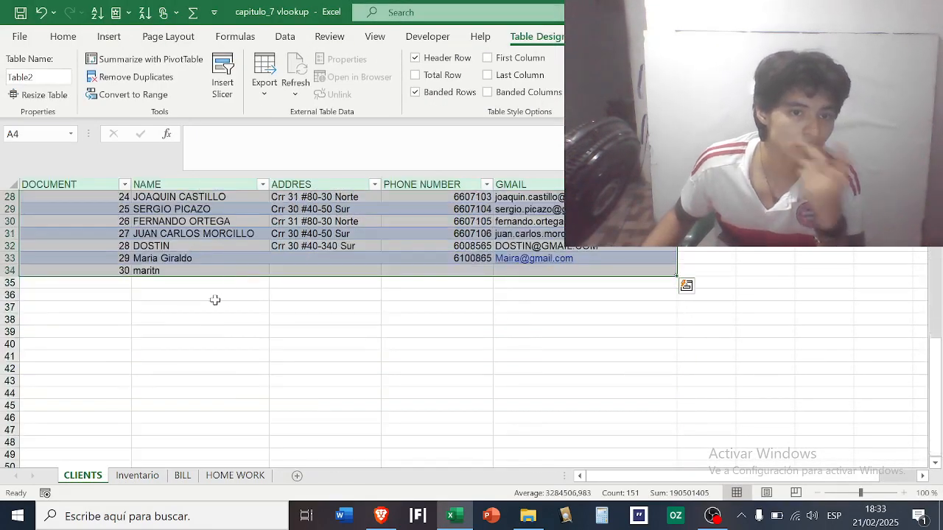
- Add a record below the customer table in row 35 with document 31 and the customer's first name
left_click(107, 280)
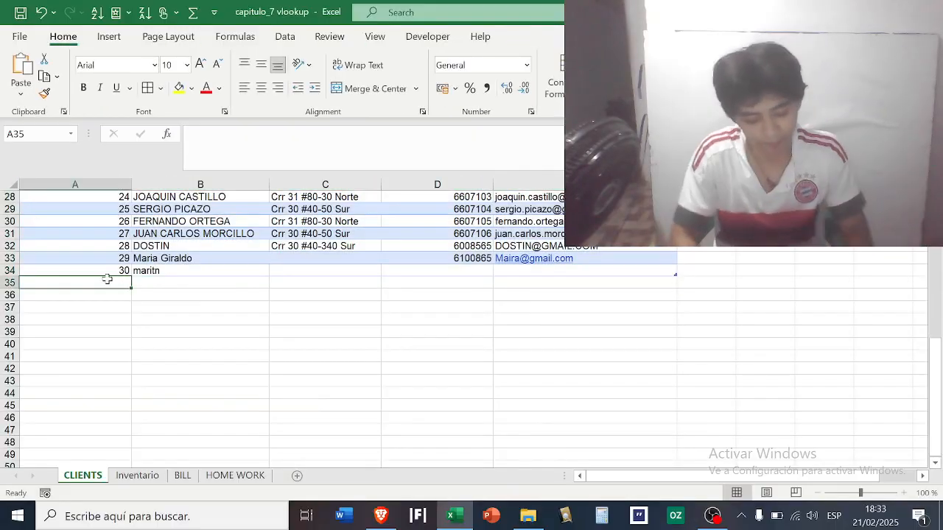
type("312")
key("BackSpace")
key("BackSpace")
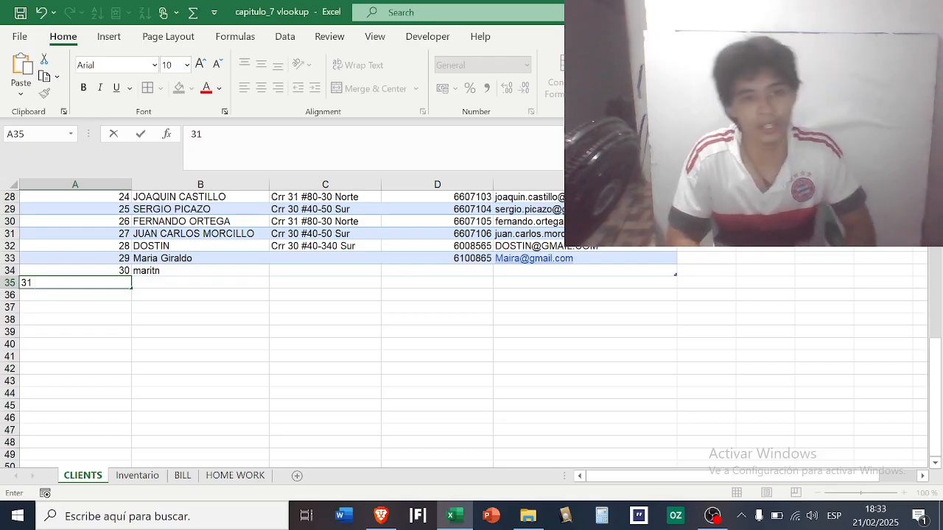
type("1")
key("Tab")
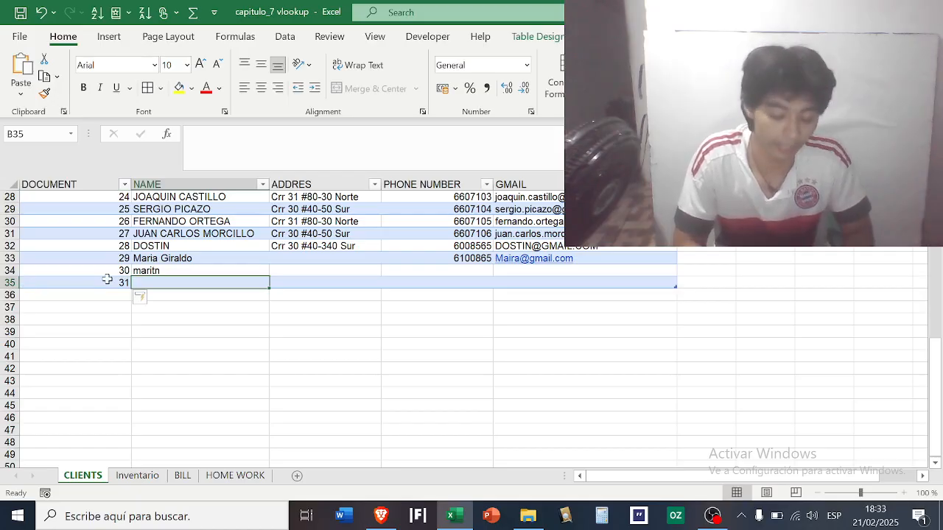
type("sand")
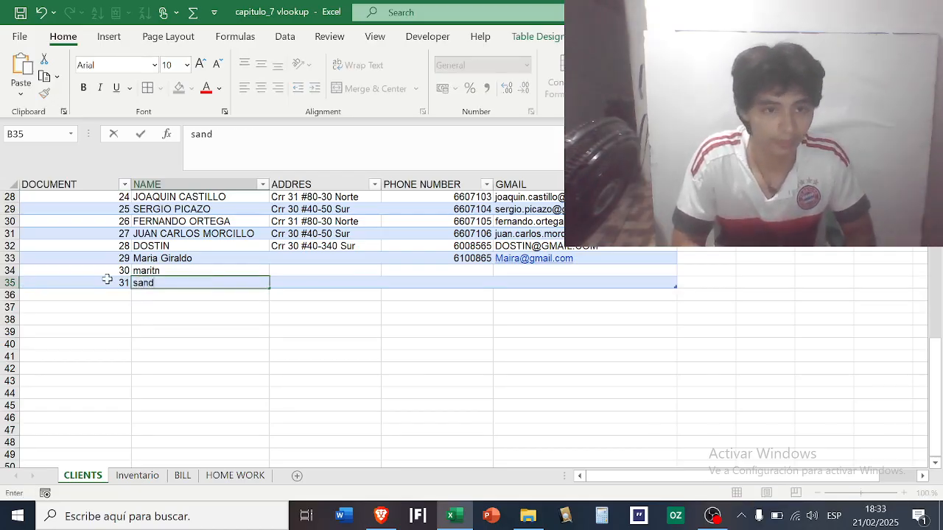
type("ra")
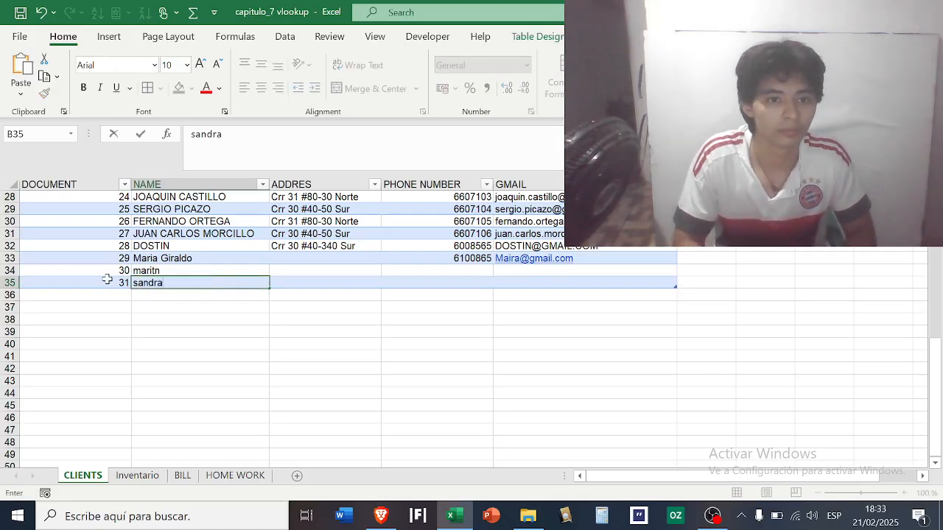
left_click(175, 476)
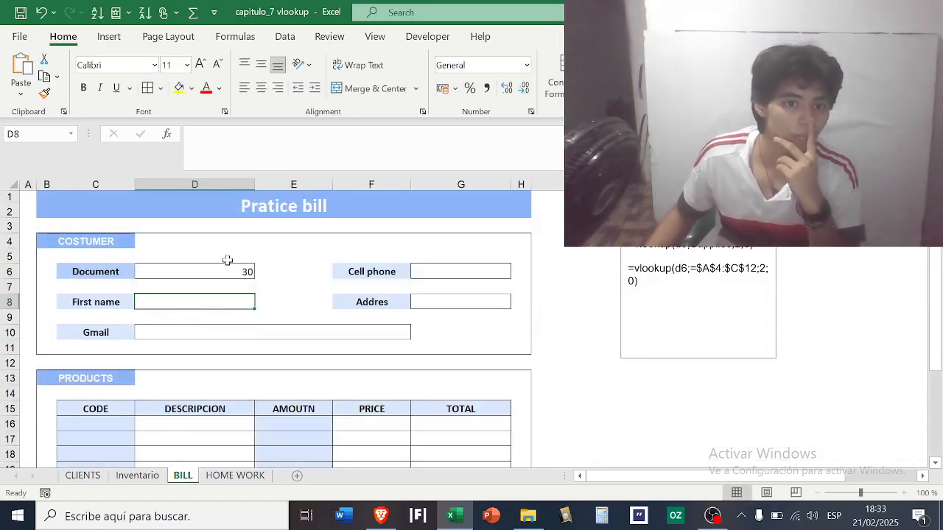
type("=")
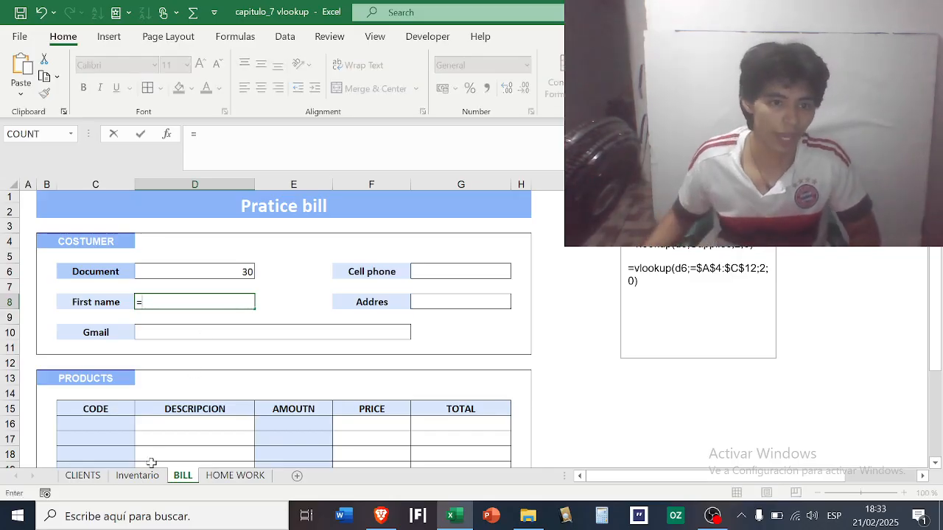
key("Escape")
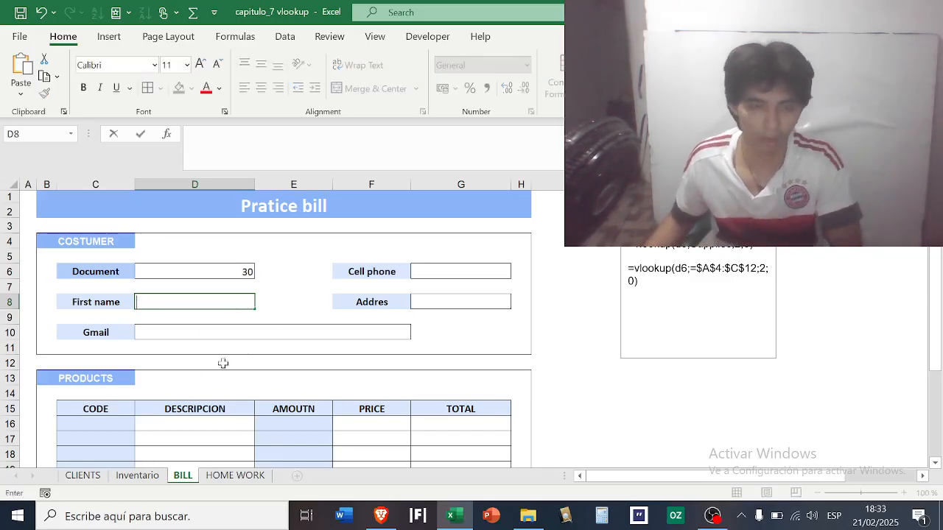
left_click(83, 476)
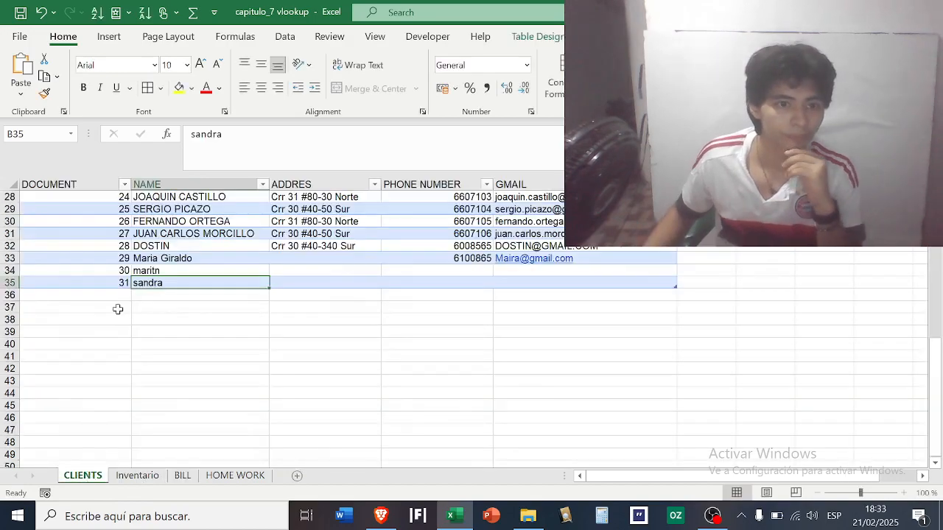
- Rename the customer database table on the CLIENTS sheet as coustumer
scroll(249, 262, "up", 3)
left_click(250, 268)
scroll(254, 265, "up", 6)
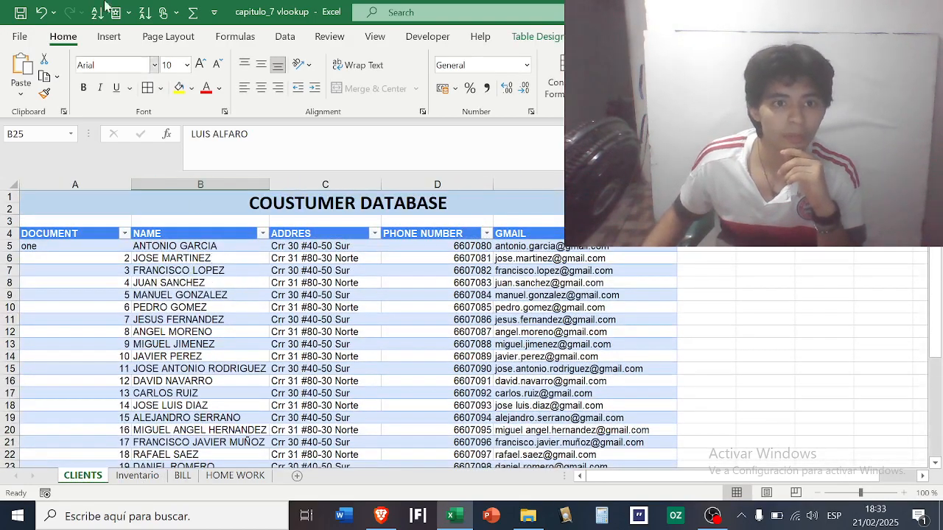
key("alt+n")
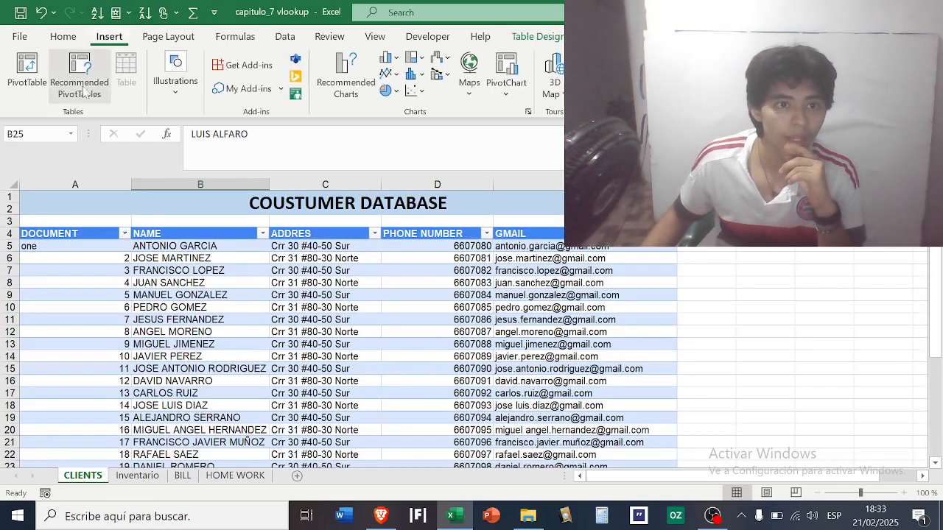
left_click(212, 260)
left_click(536, 37)
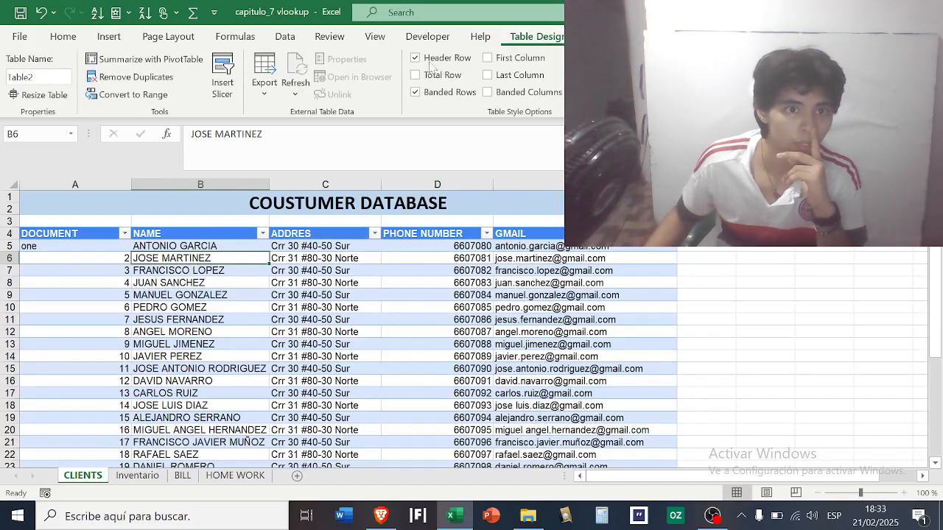
left_click(44, 76)
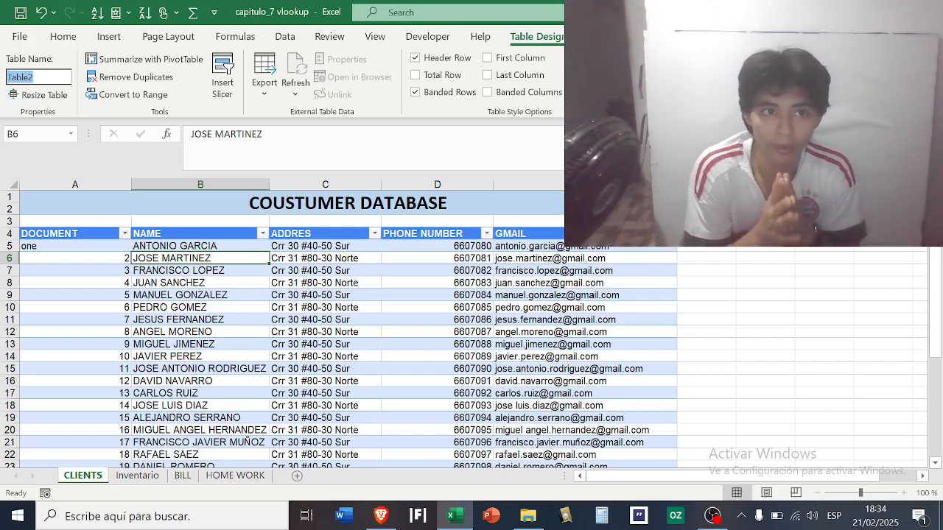
key("BackSpace")
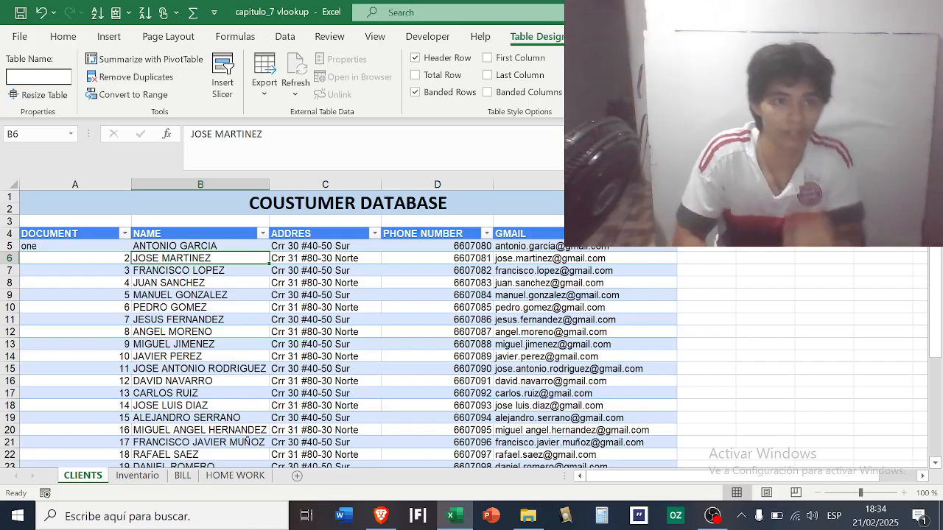
type("m")
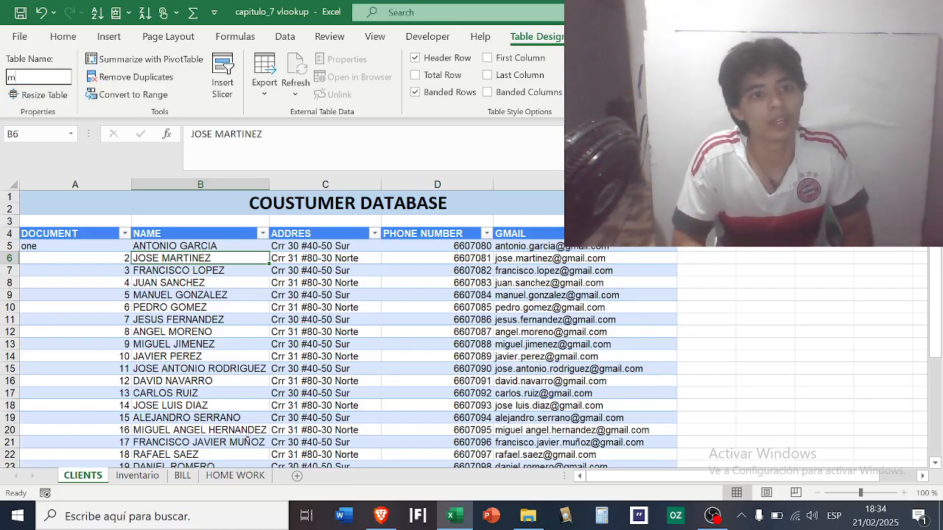
key("BackSpace")
type("cosu")
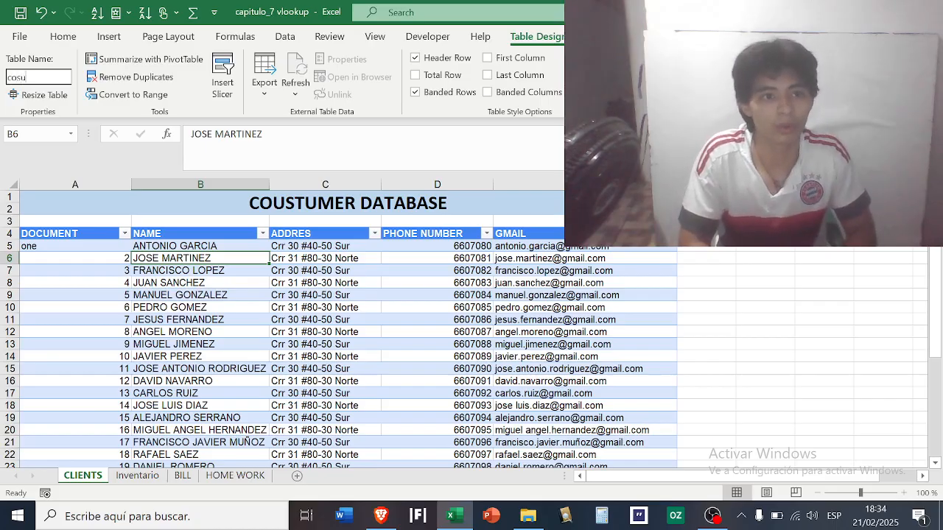
key("BackSpace")
key("BackSpace")
type("ut")
type("tu")
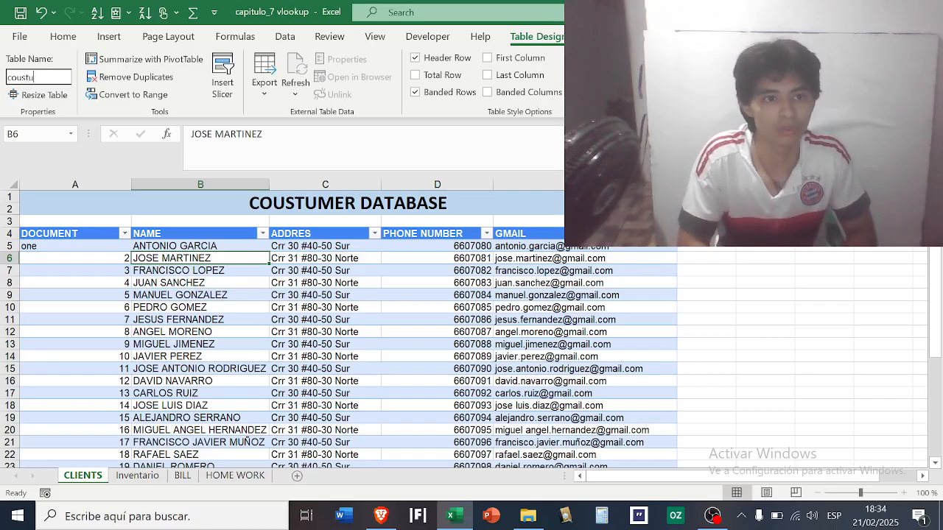
type("mer")
key("Return")
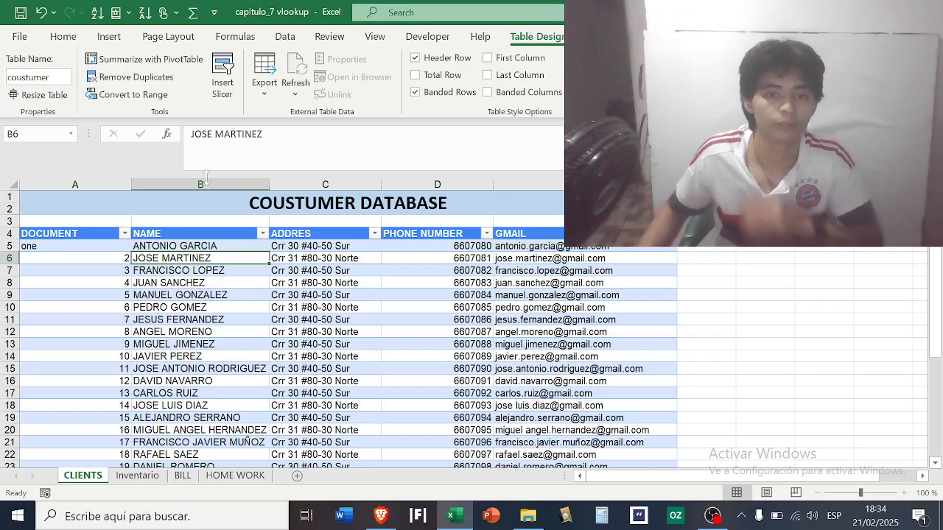
- Clear the document number from cell D6 on the BILL sheet
left_click(182, 475)
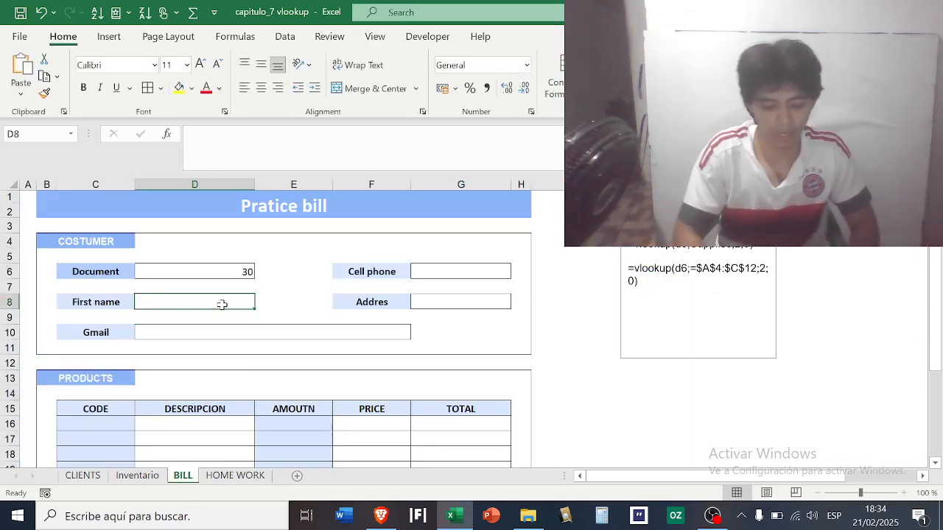
type("=")
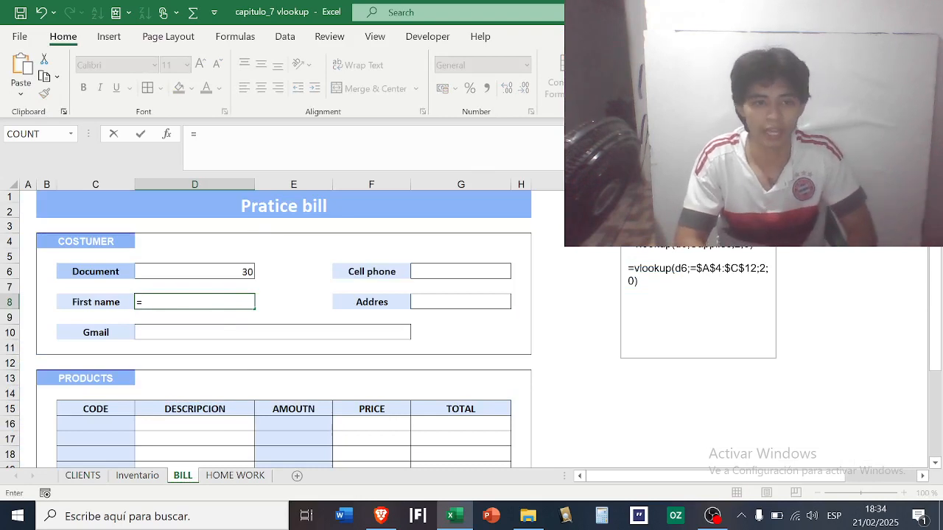
key("Escape")
left_click(219, 275)
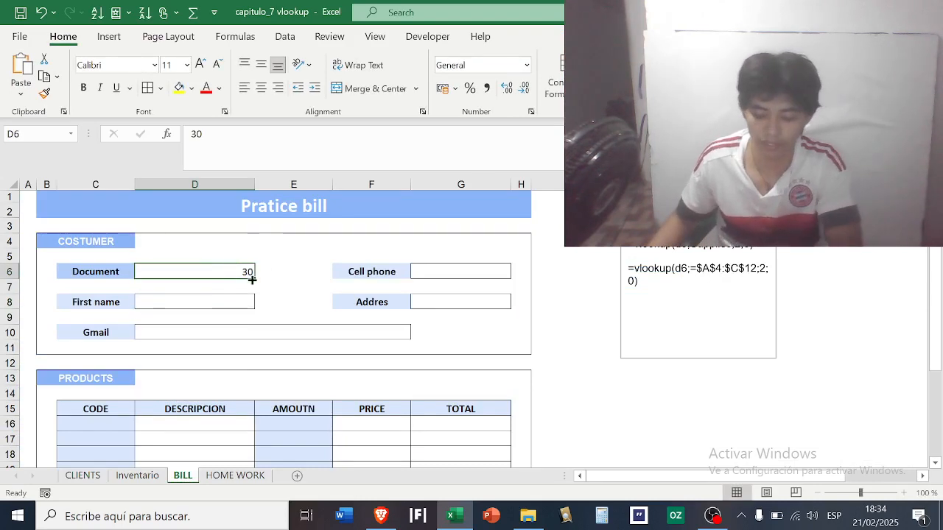
key("BackSpace")
- Start a VLOOKUP formula in First name cell D8 with Document cell D6 as the lookup value
left_click(232, 305)
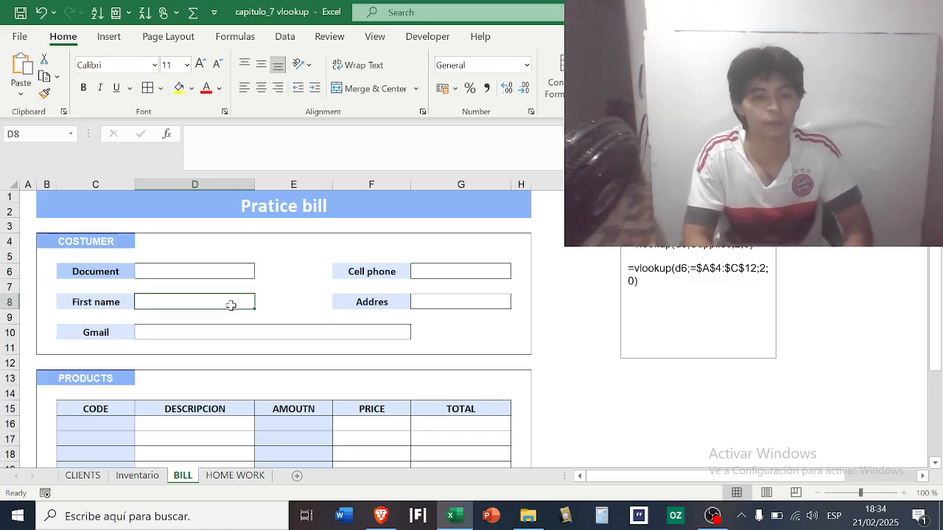
type("=vlo")
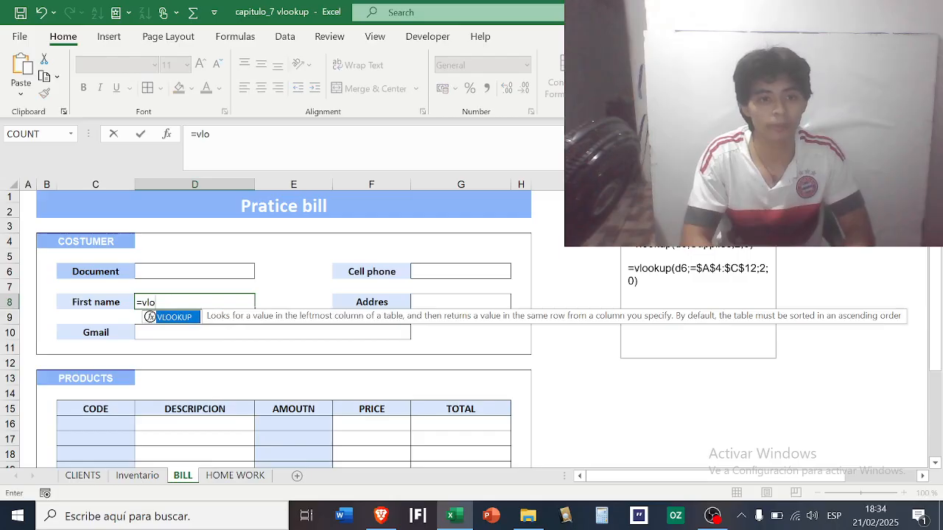
key("Tab")
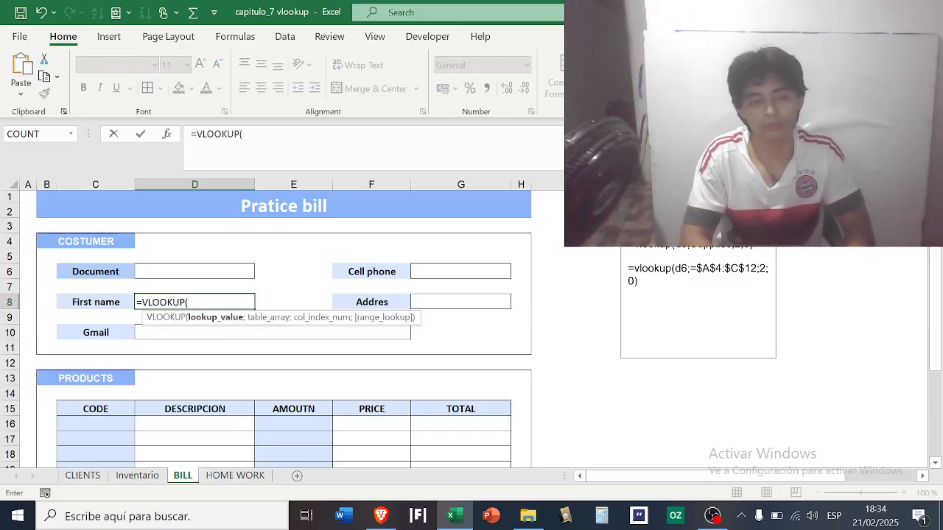
left_click(227, 269)
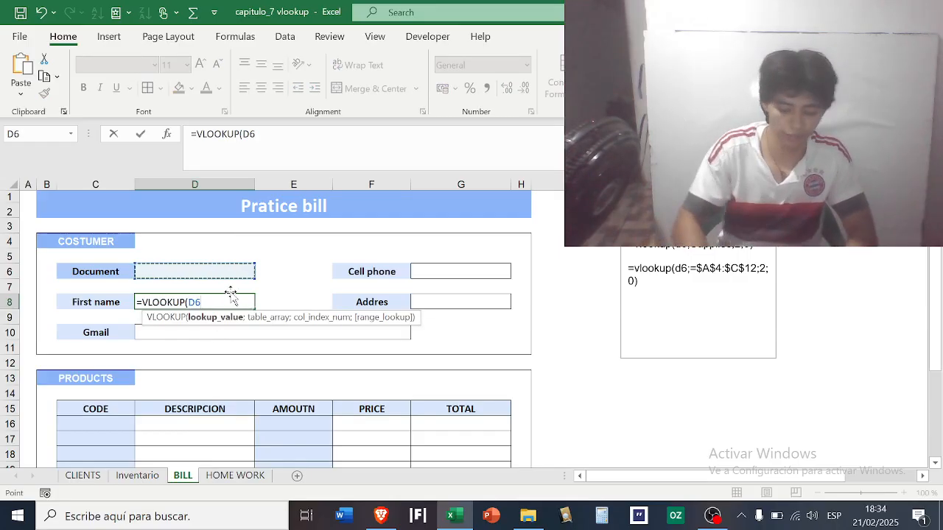
type(";")
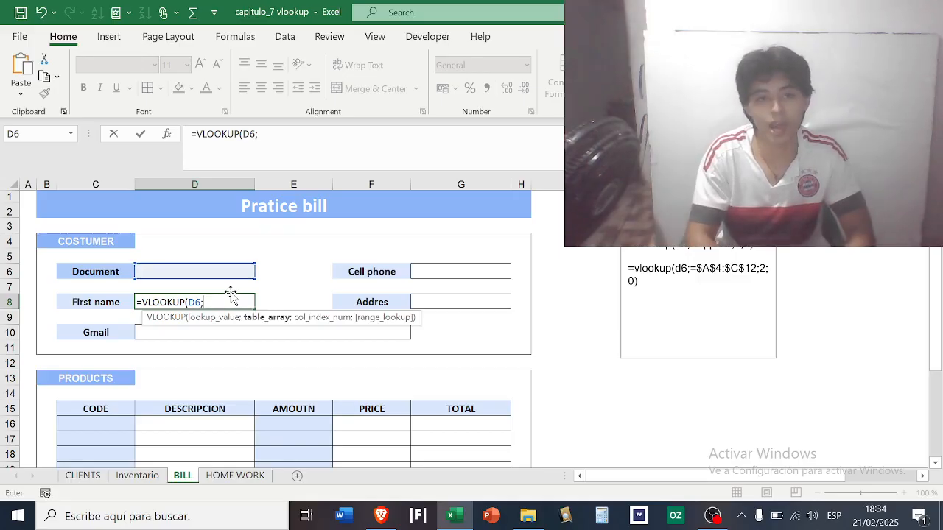
- Enter the coustumer table as the table array of the VLOOKUP formula in D8
type("cou")
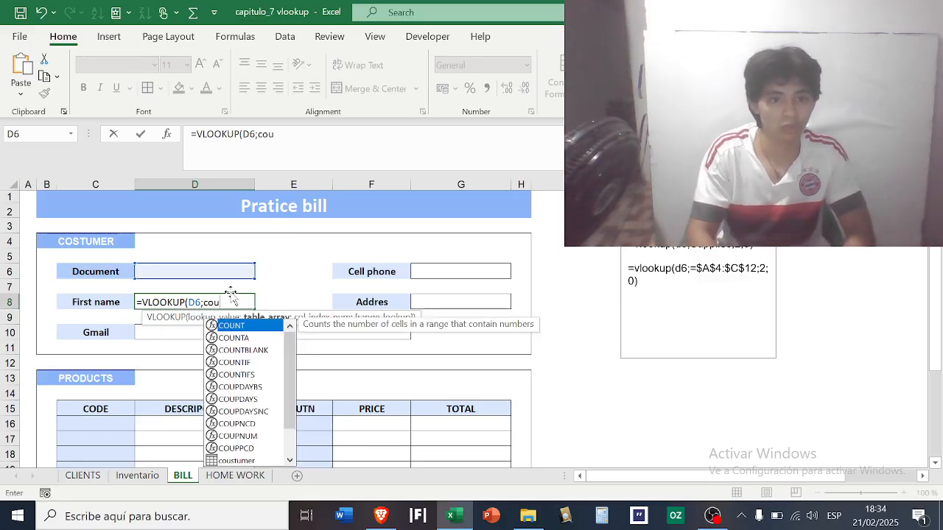
key("Down")
key("Down")
key("Down")
key("Down")
key("Down")
key("Down")
key("Down")
key("Down")
key("Down")
key("Down")
key("Down")
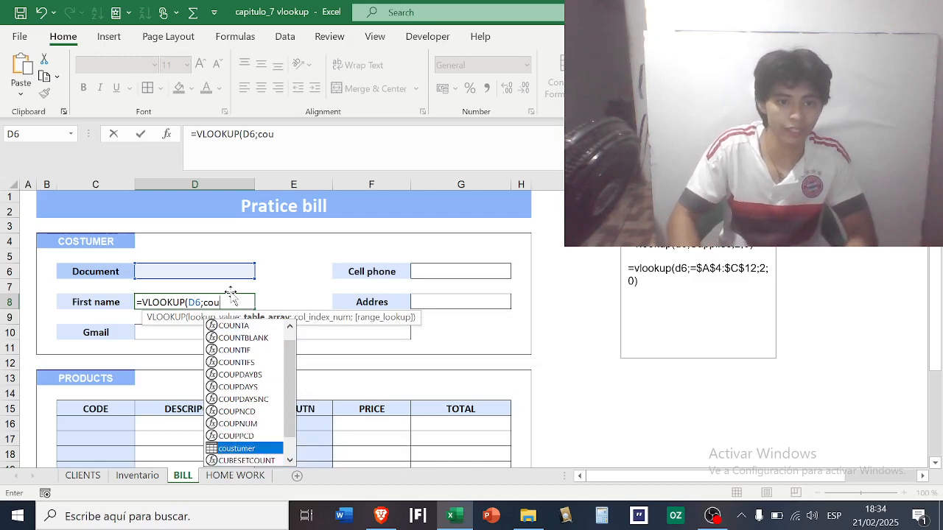
key("Return")
left_click(466, 299)
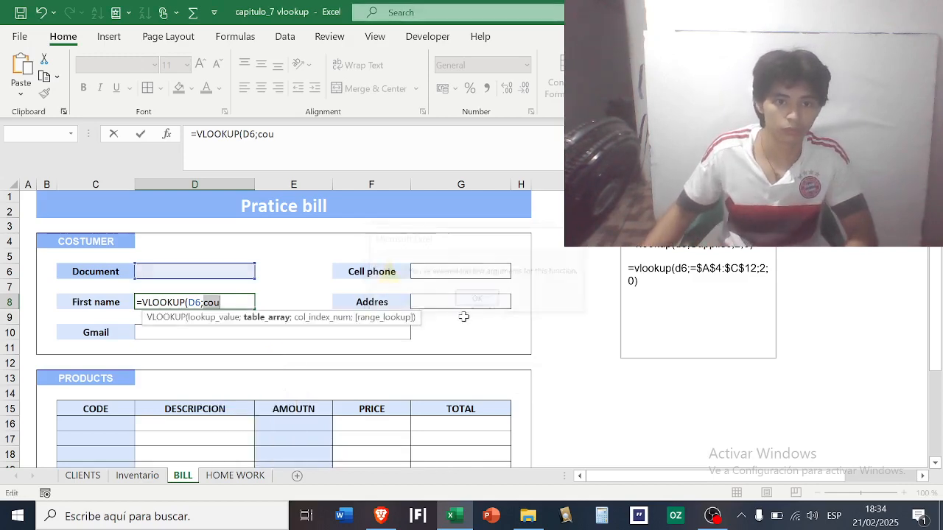
key("Right")
type("s")
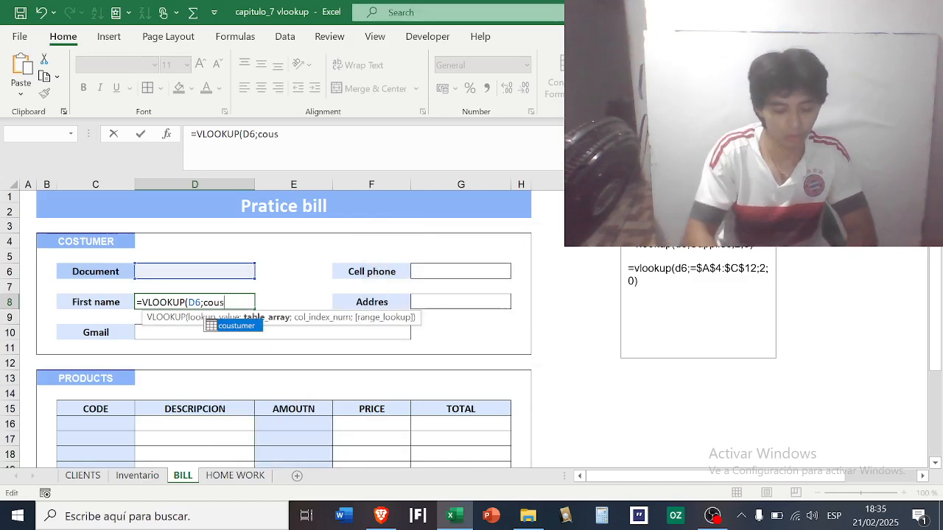
key("Tab")
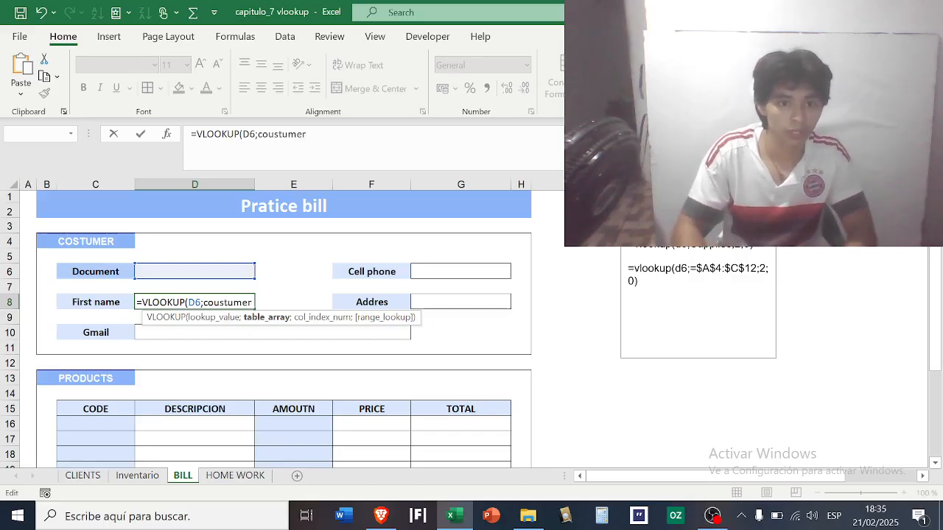
type(";")
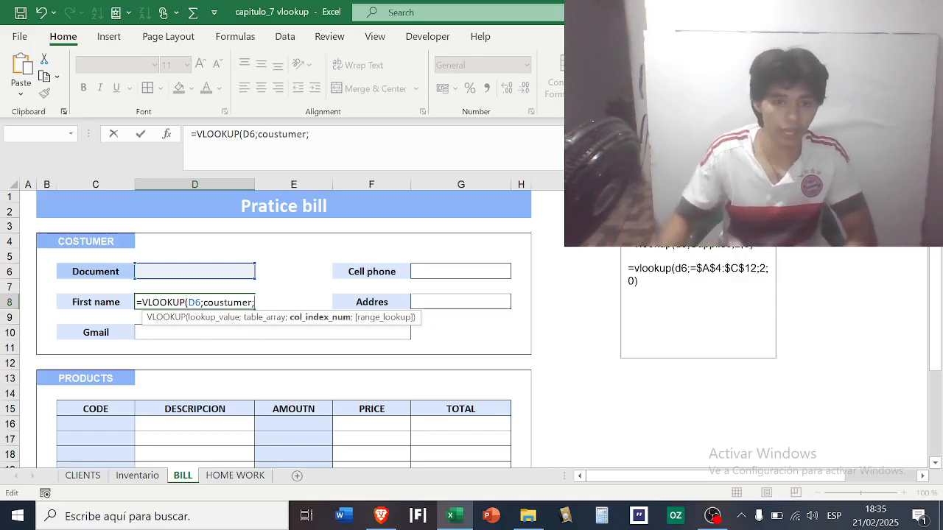
left_click(83, 475)
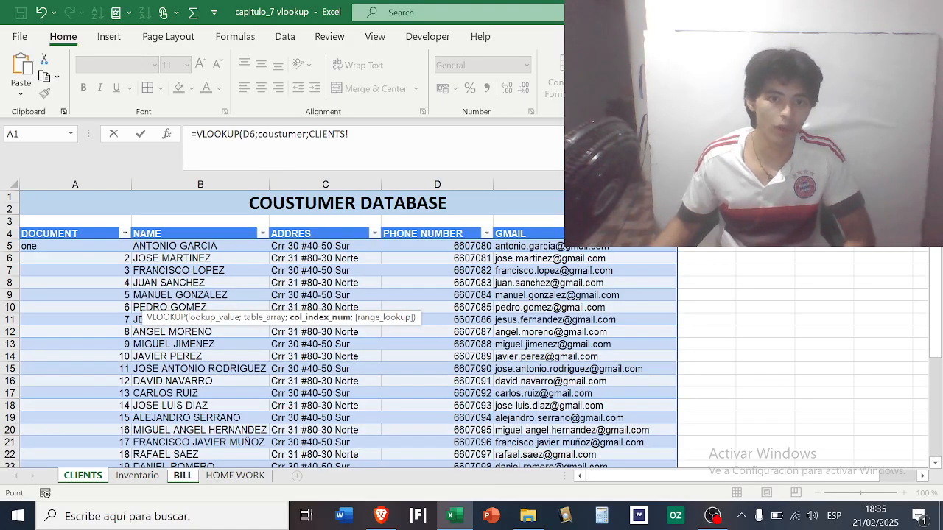
left_click(350, 135)
key("BackSpace")
key("BackSpace")
key("BackSpace")
key("BackSpace")
key("BackSpace")
key("BackSpace")
key("BackSpace")
key("BackSpace")
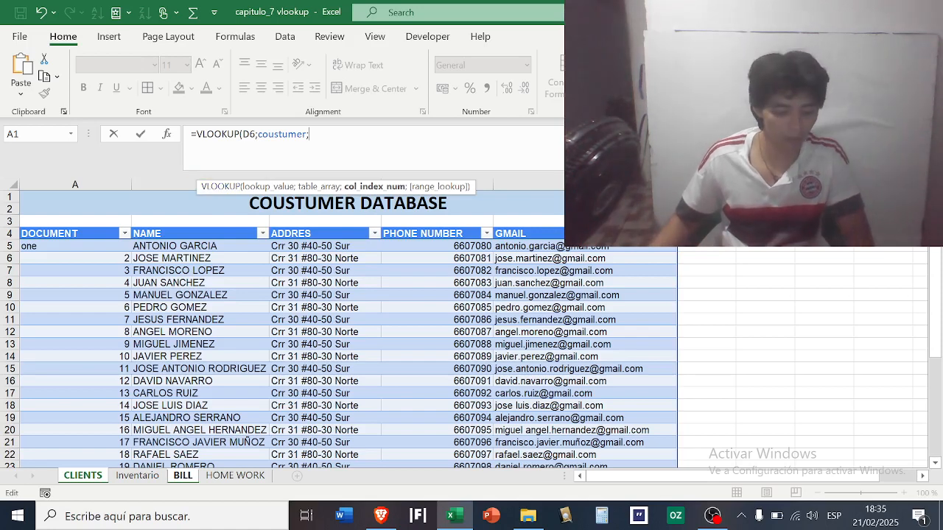
- Complete the VLOOKUP formula in First name cell D8 with column index 2 and exact match 0
type("2;0")
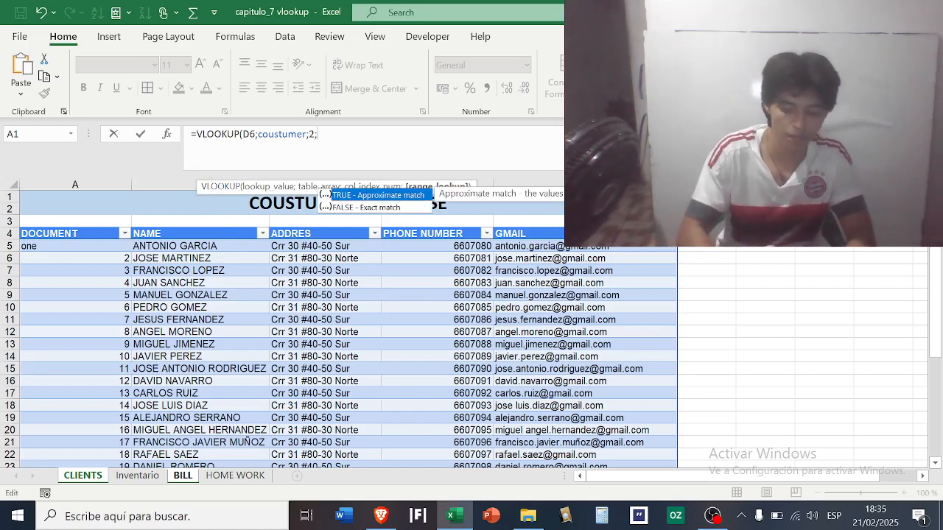
type(")")
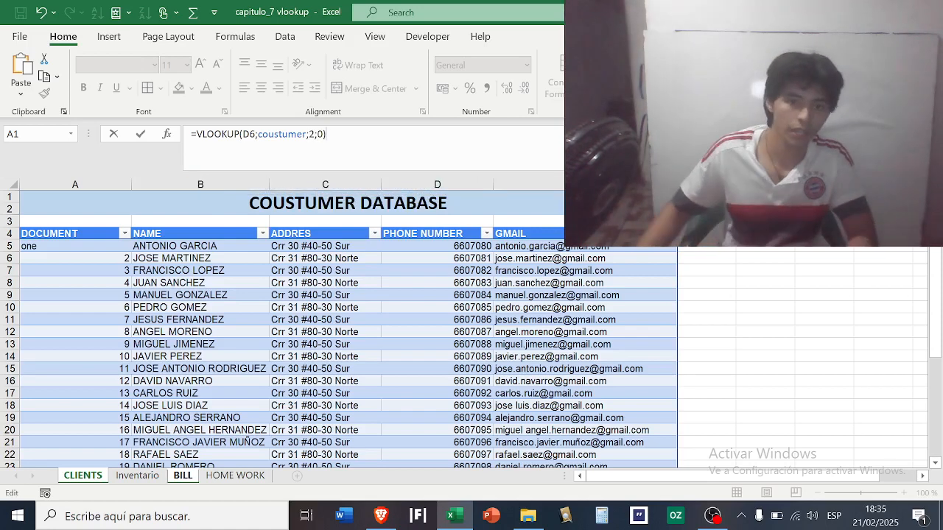
key("Return")
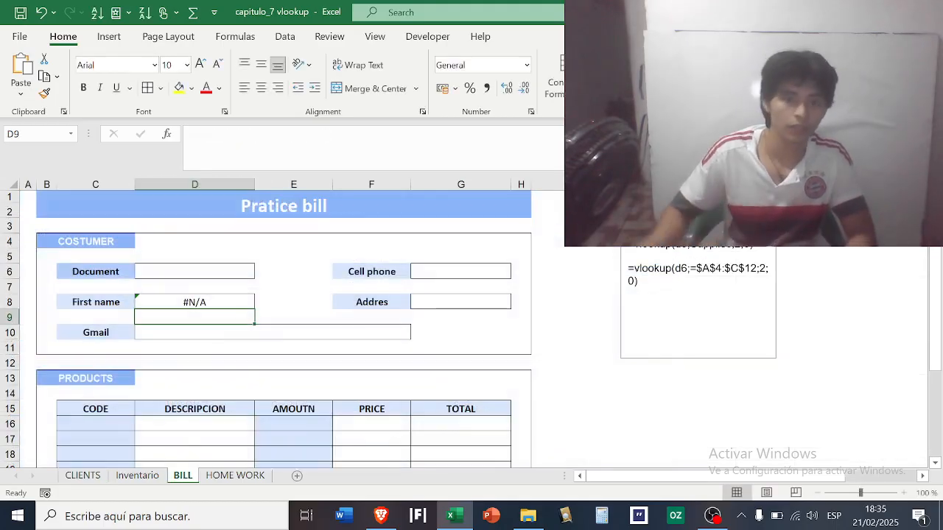
- Test the First name lookup with an existing customer's document number in D6, and clear the cell
left_click(189, 300)
left_click(180, 273)
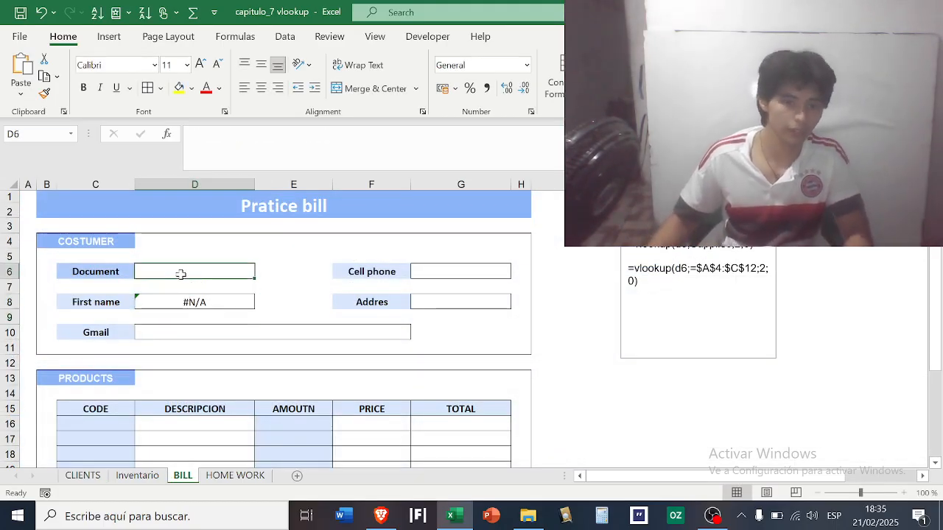
type("7")
key("Return")
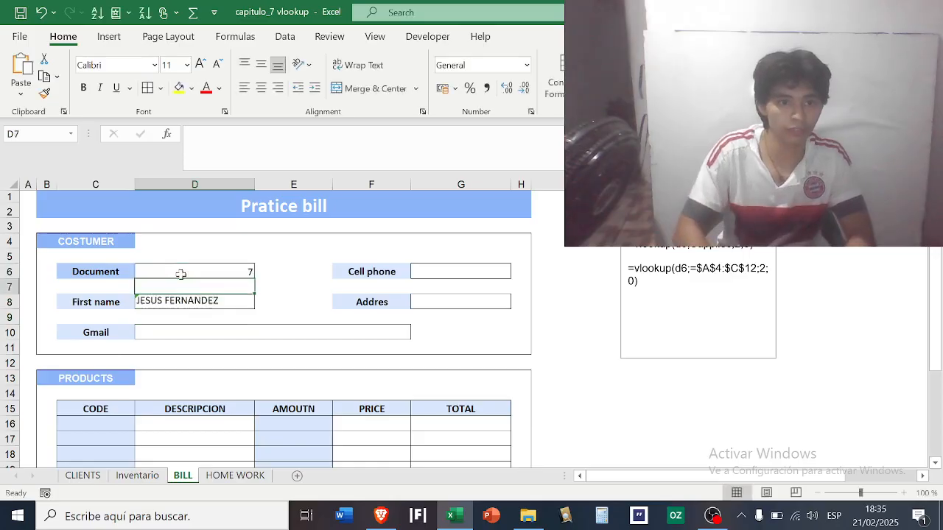
left_click(182, 273)
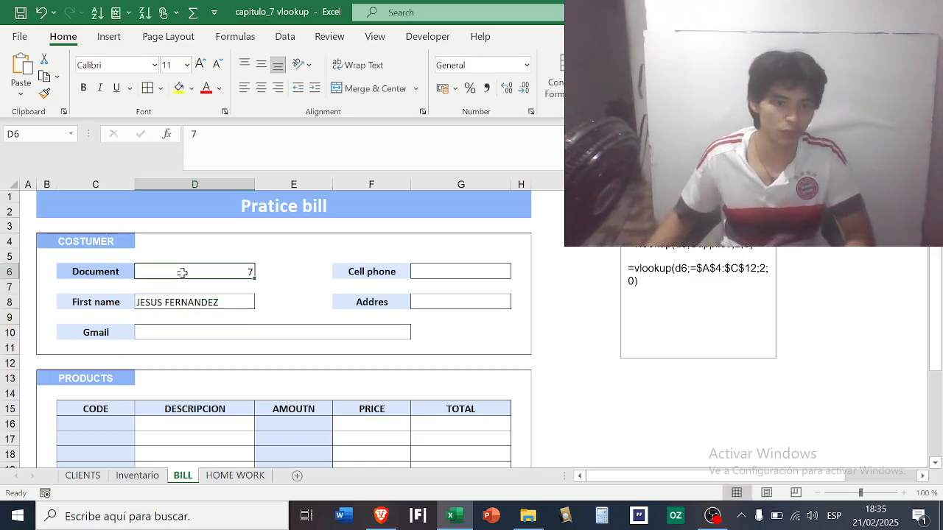
key("BackSpace")
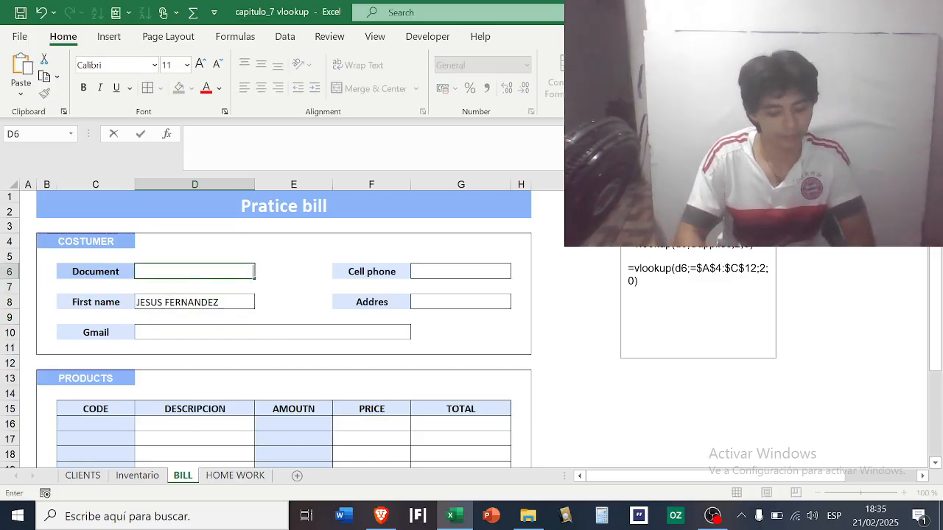
- Start a new record in row 36 of the CLIENTS sheet by entering the next document number in column A
left_click(82, 475)
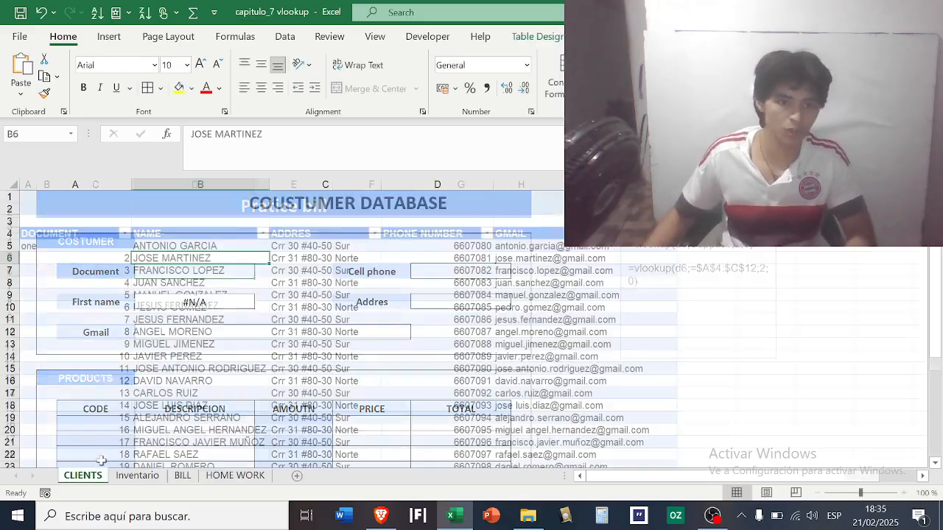
scroll(132, 377, "down", 4)
left_click(94, 371)
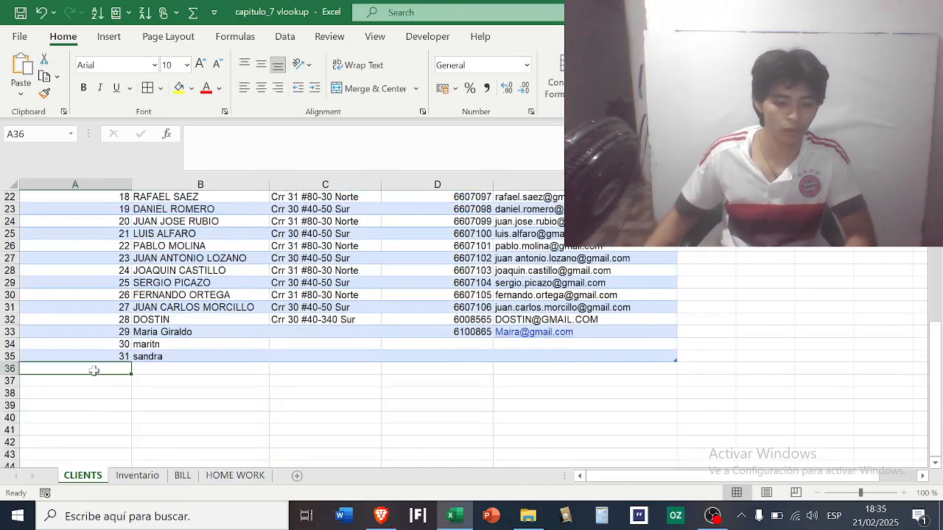
type("32")
key("Return")
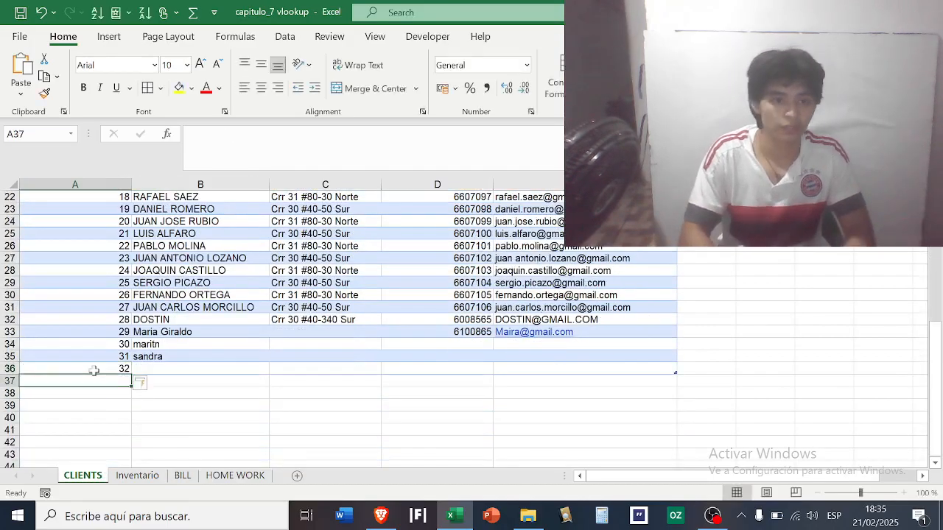
key("Up")
key("Right")
key("Right")
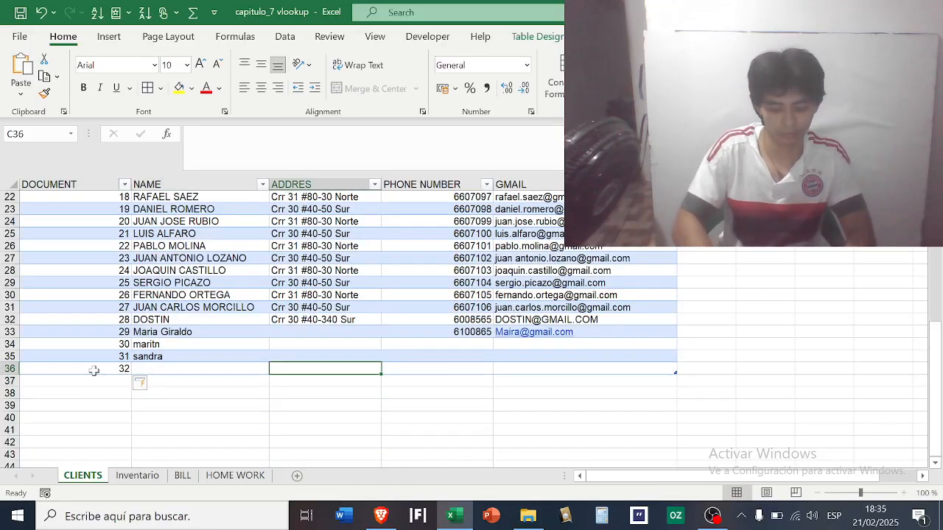
type("maris")
key("BackSpace")
key("BackSpace")
key("BackSpace")
key("BackSpace")
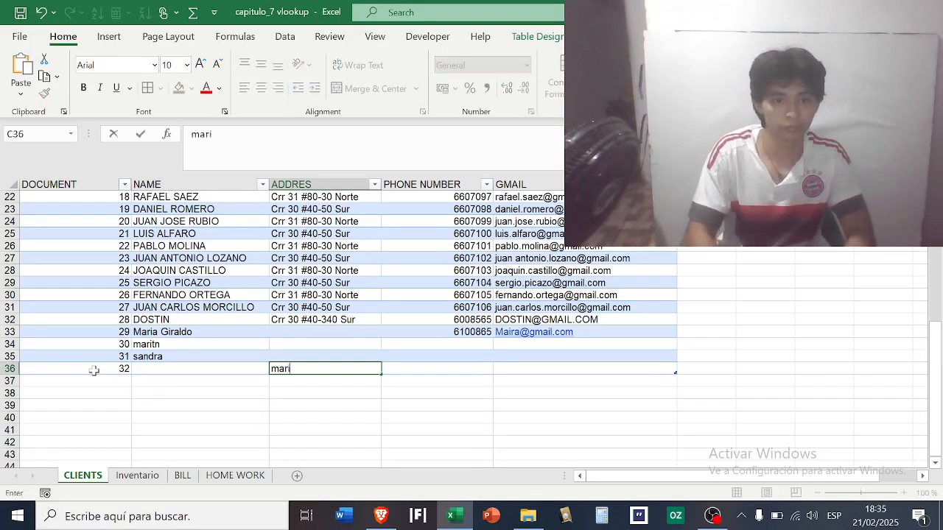
key("BackSpace")
key("Left")
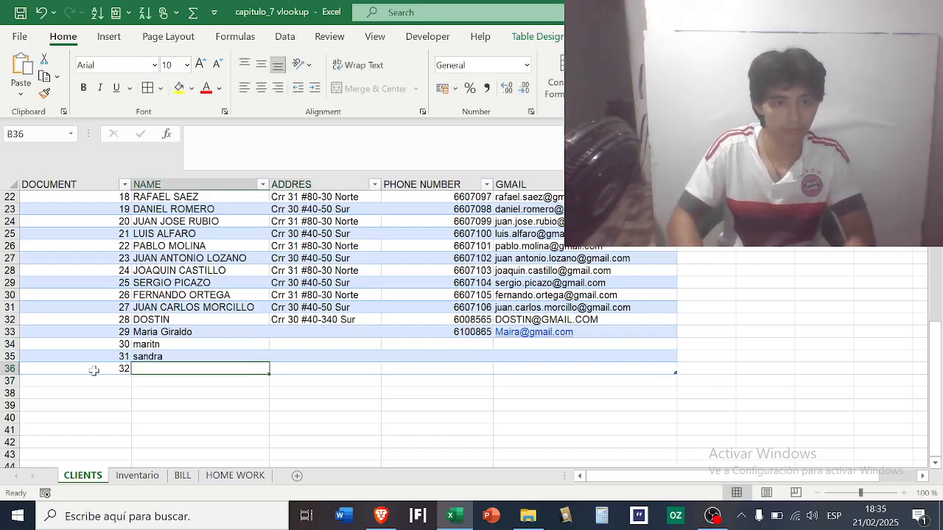
- Enter the new customer's full name in cell B36 of the customer table
type("mario ")
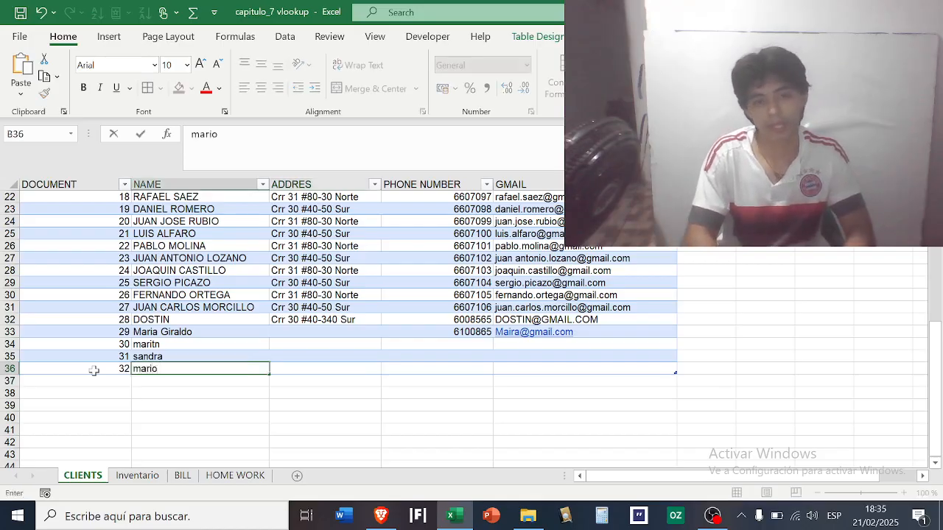
type("smith")
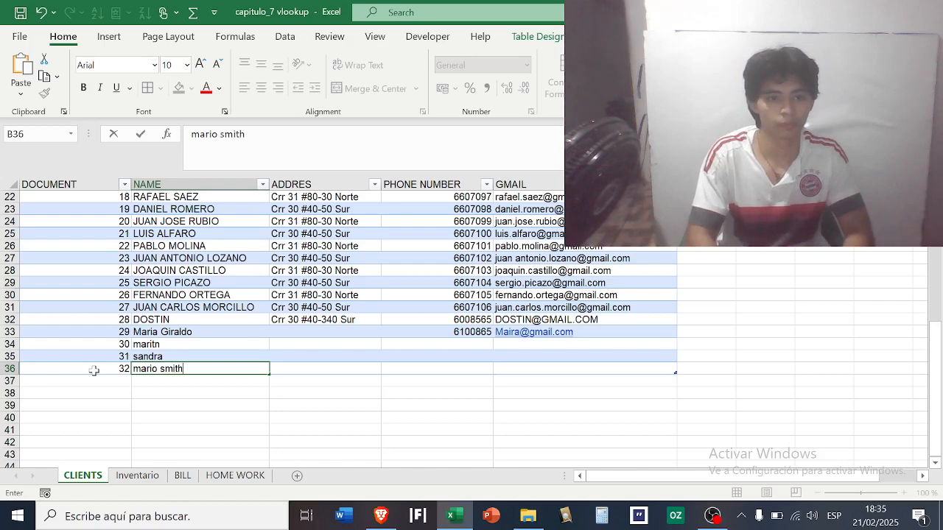
key("Return")
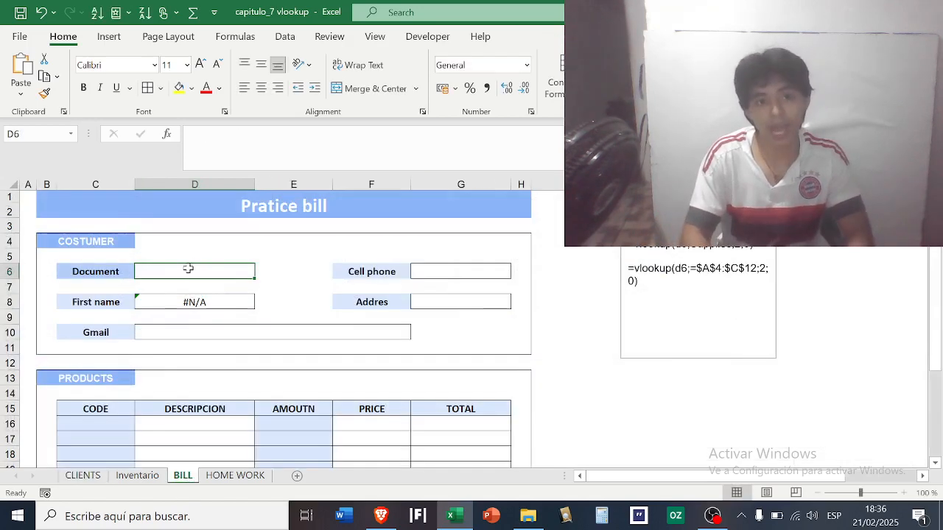
- Enter the new customer's document number in D6 on the BILL sheet and check the VLOOKUP formula in D8
type("32")
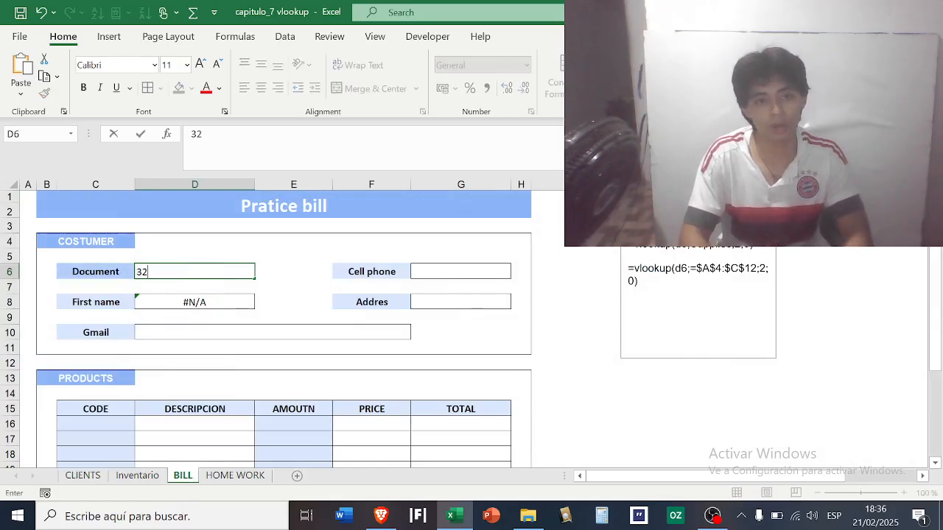
key("Return")
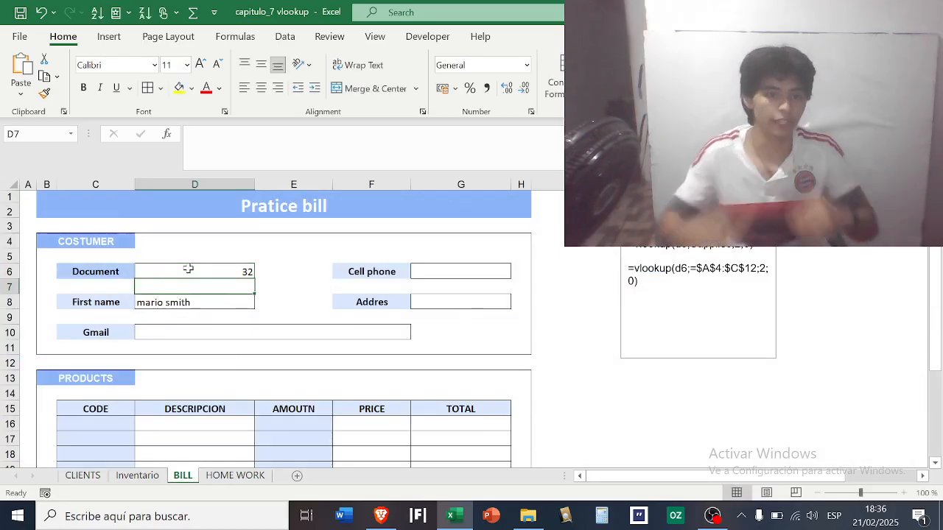
left_click(222, 305)
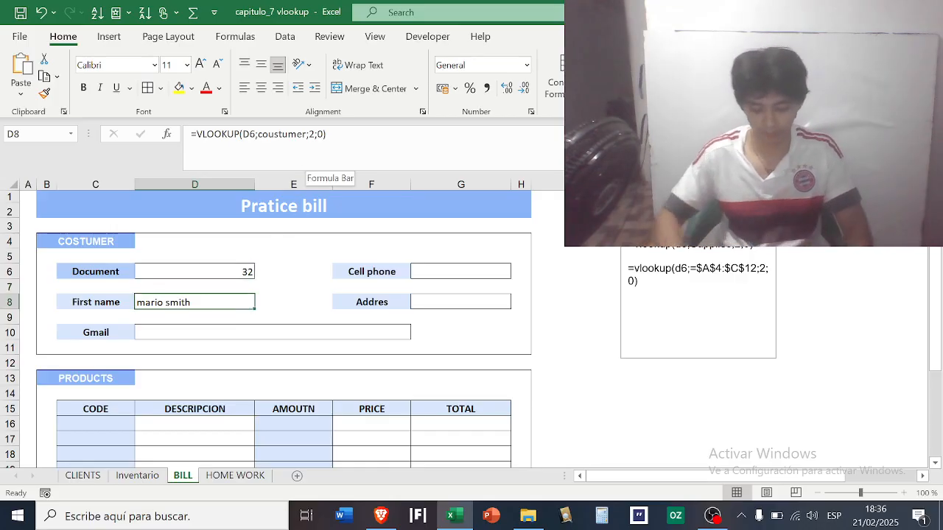
key("alt+p")
key("r")
left_click(583, 266)
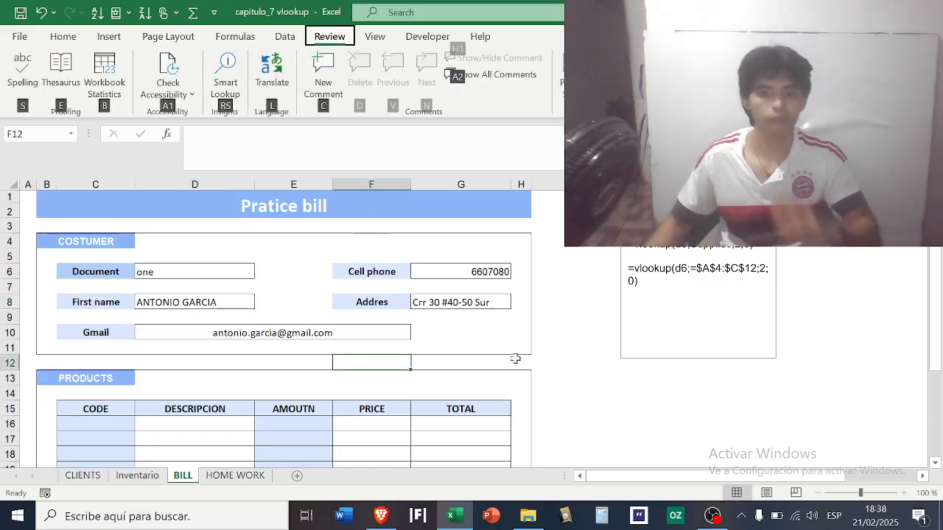
left_click(471, 345)
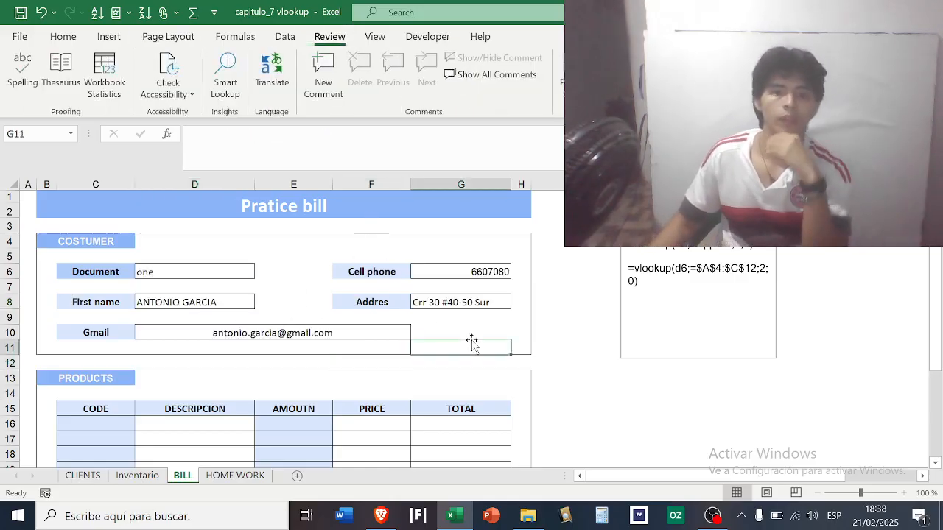
- Examine each argument of the VLOOKUP formula in Cell phone cell G6, from lookup value to range lookup
left_click(467, 272)
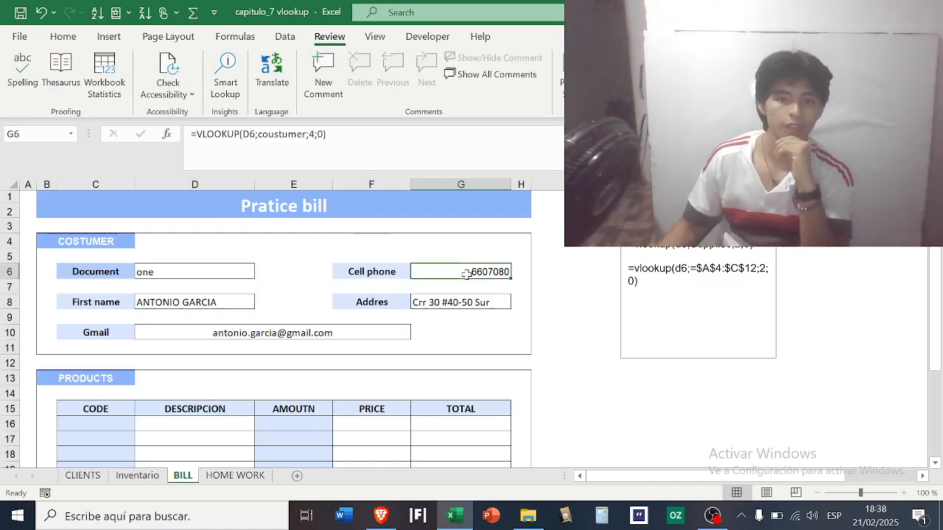
left_click(214, 134)
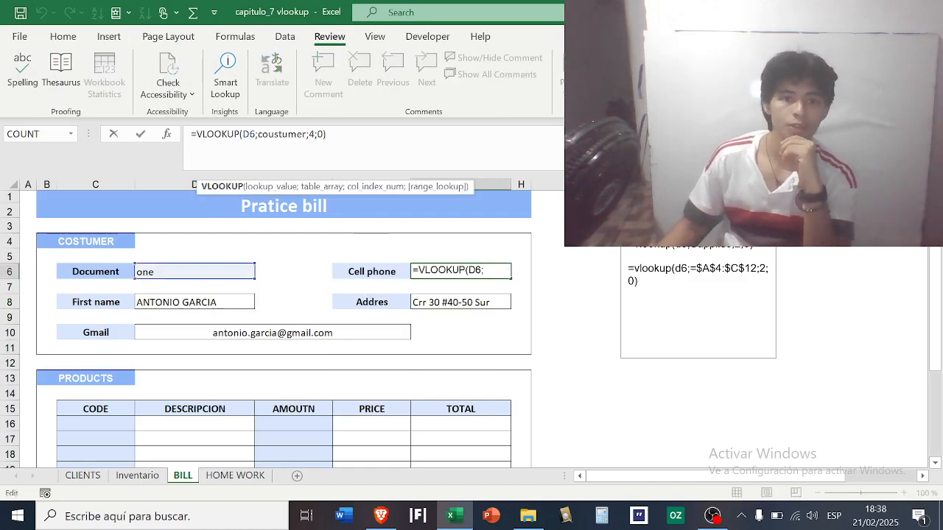
left_click(256, 134)
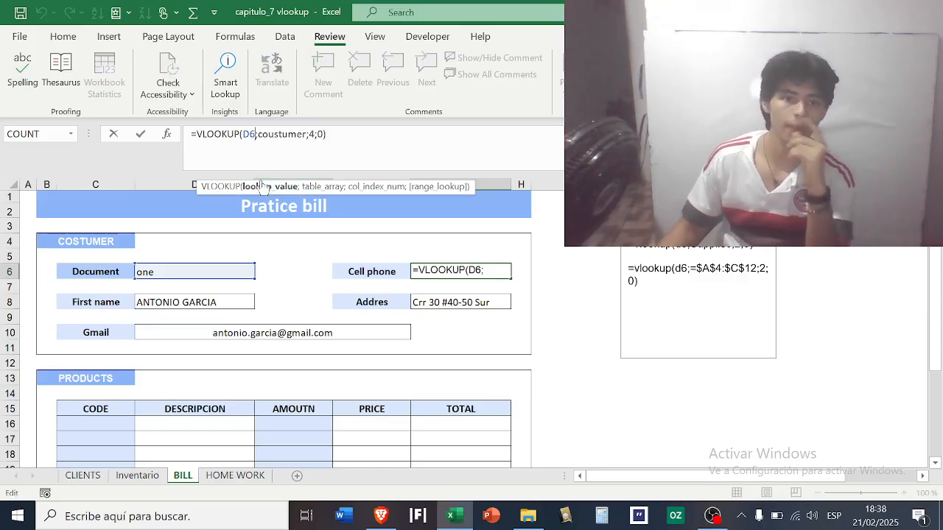
left_click(282, 134)
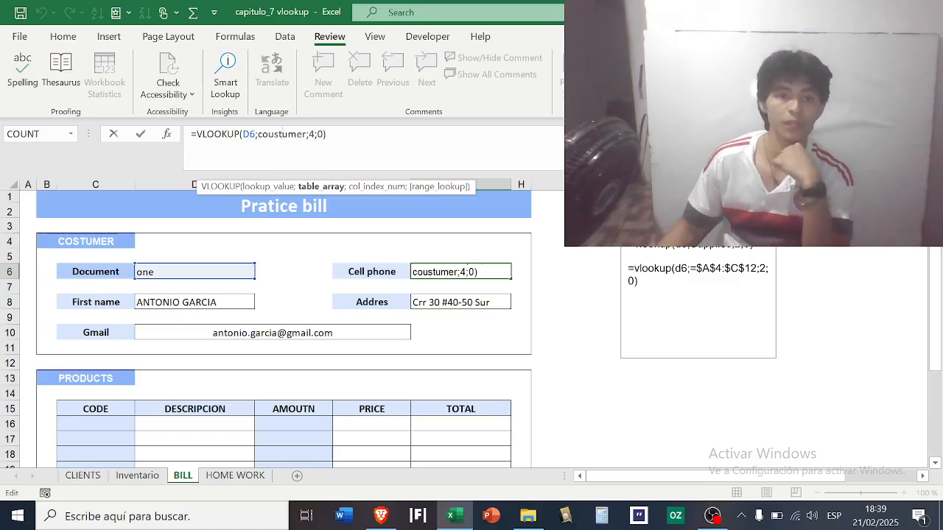
left_click(315, 134)
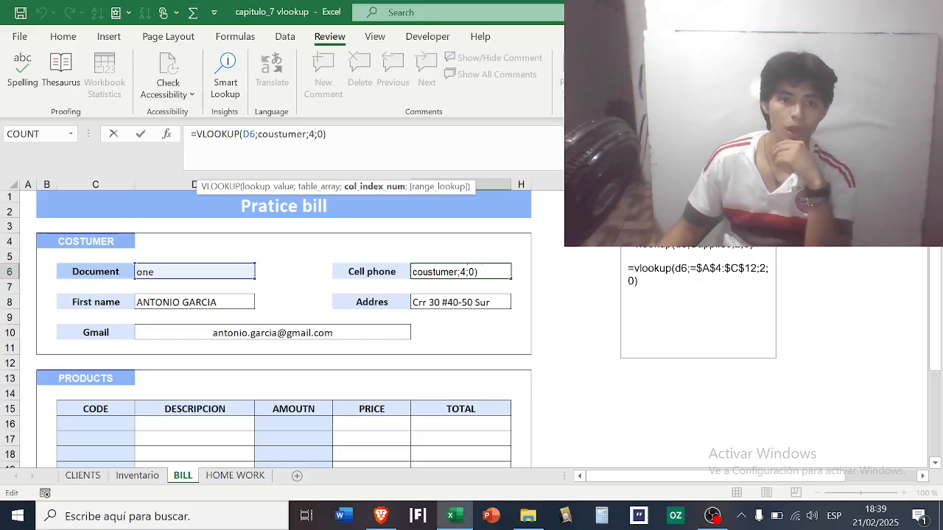
left_click(324, 134)
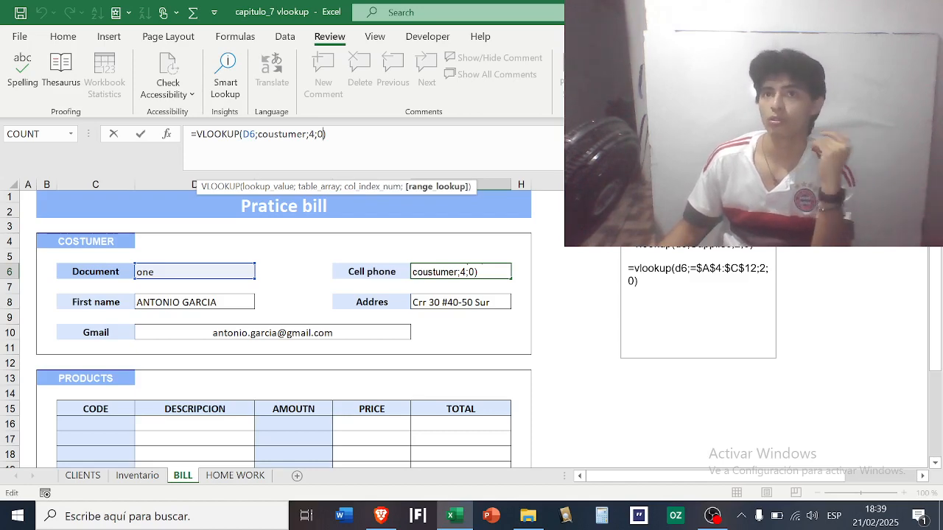
left_click(327, 134)
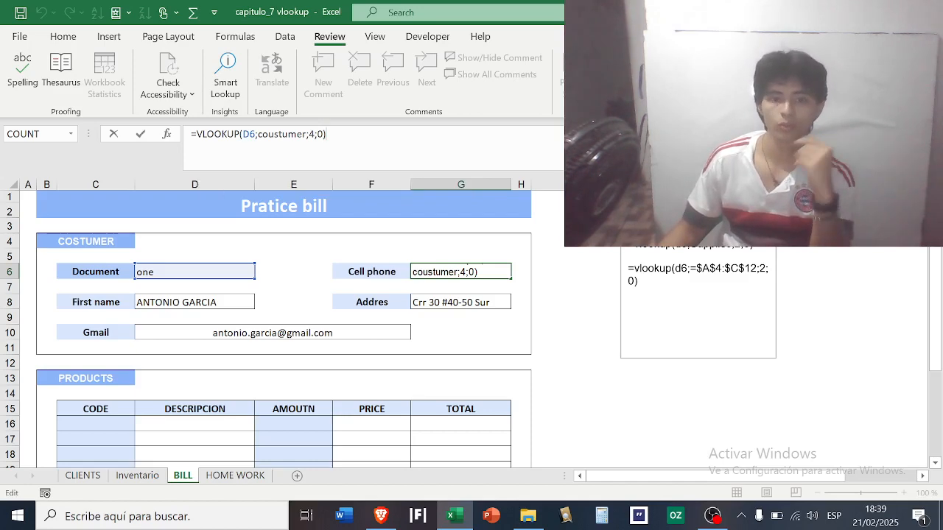
key("Return")
- Examine each argument of the VLOOKUP formula in Addres cell G8, from lookup value to range lookup
left_click(475, 302)
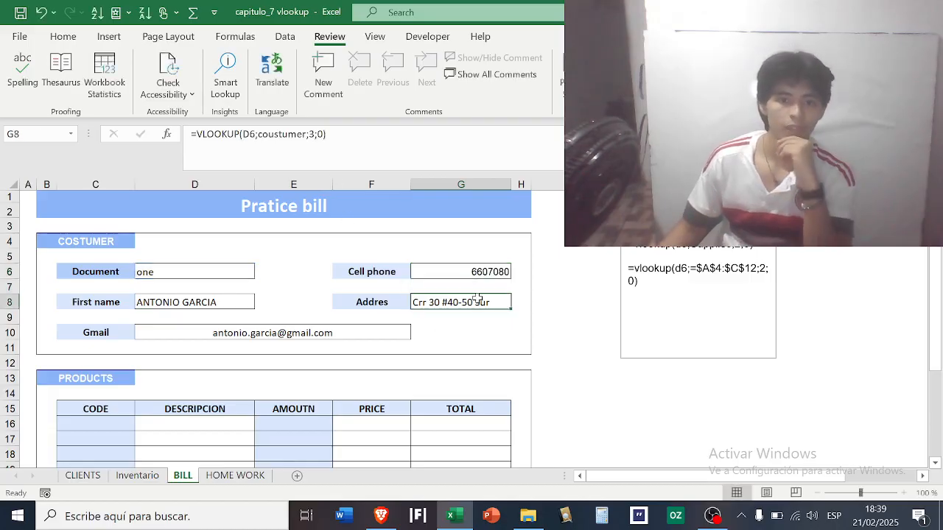
left_click(234, 134)
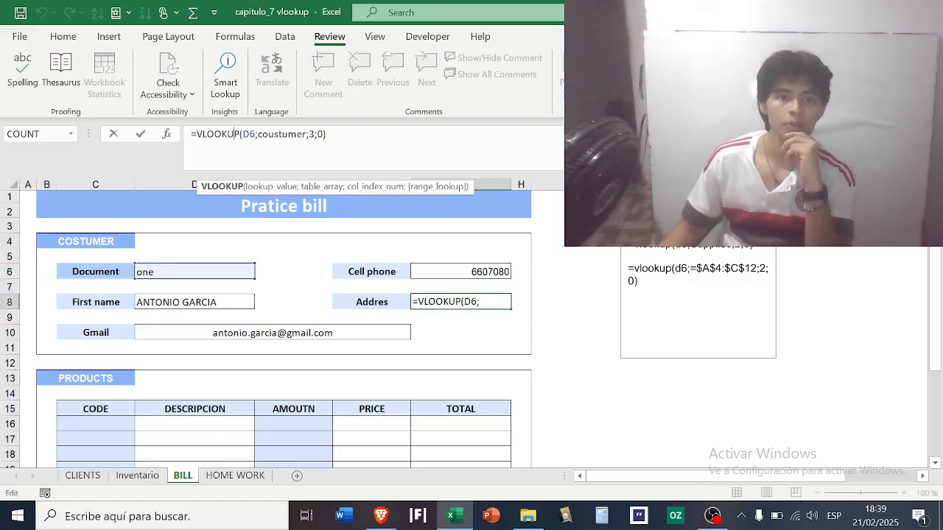
left_click(248, 134)
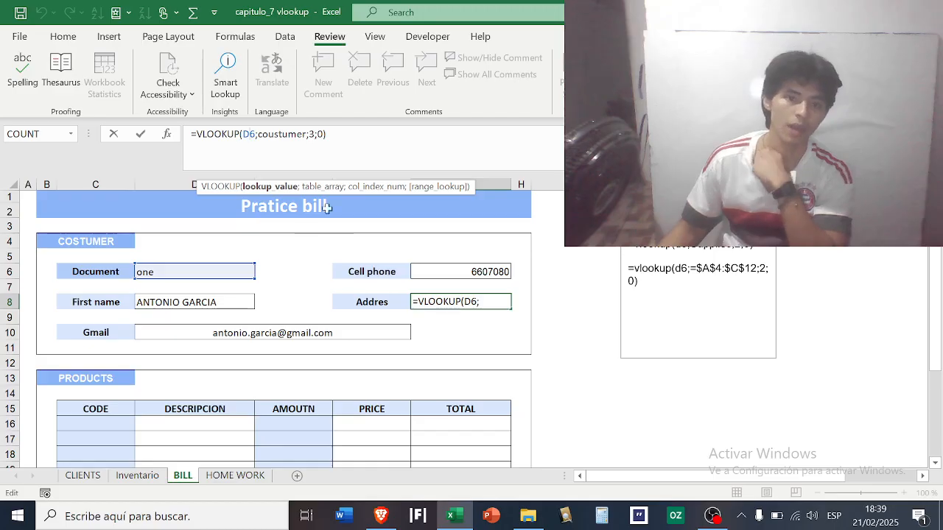
left_click(306, 134)
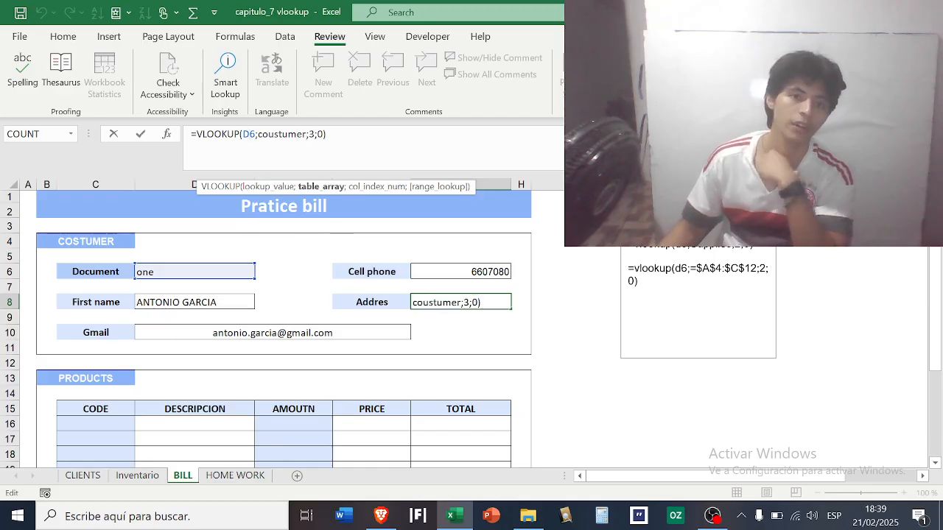
left_click(309, 134)
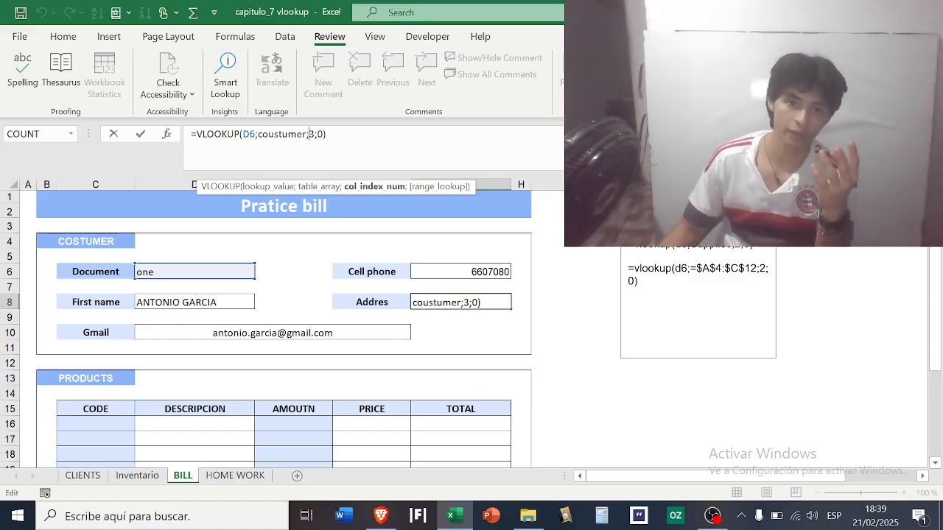
key("Right")
key("Right")
key("Right")
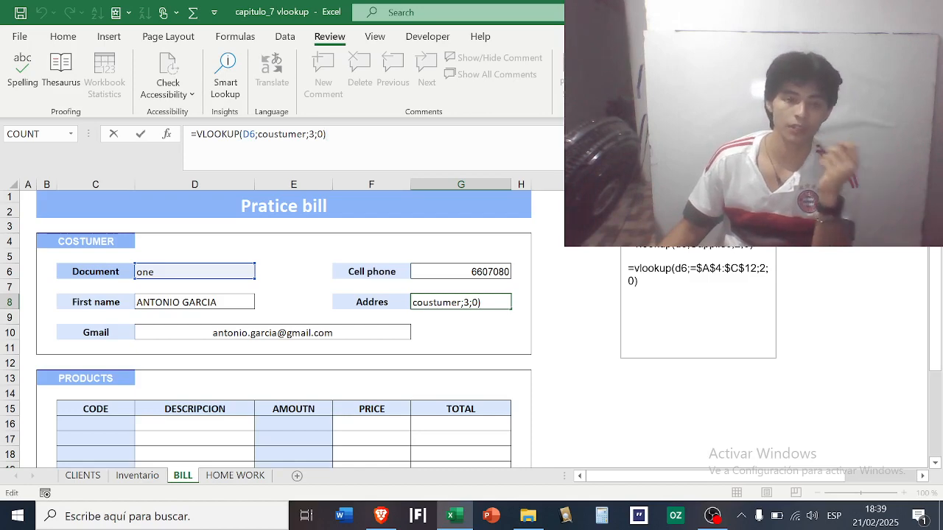
- Check the VLOOKUP formula in Gmail cell D10 and look over the bill's PRODUCTS section
scroll(365, 229, "down", 1)
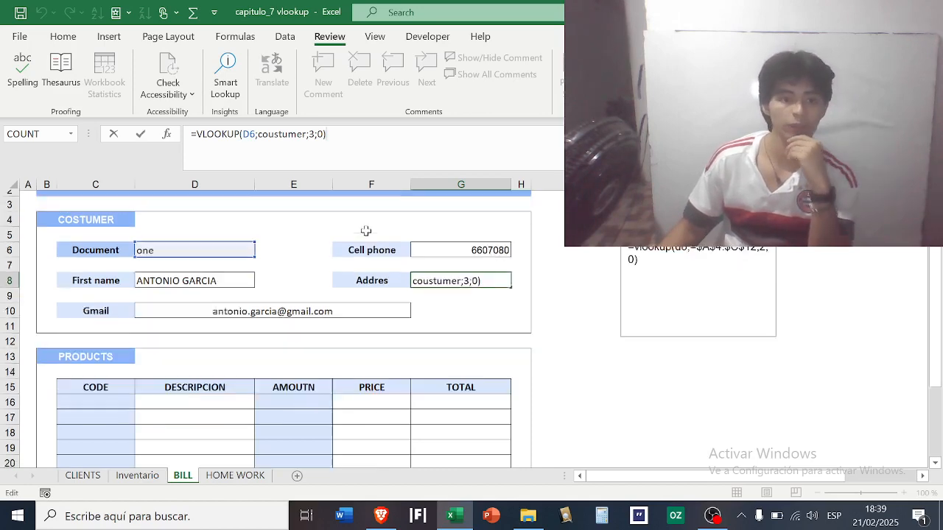
left_click(216, 288)
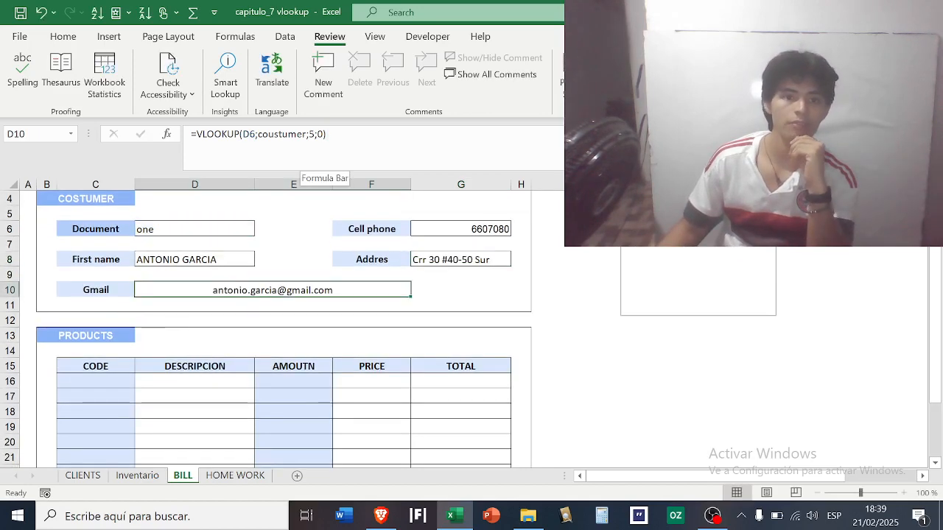
scroll(244, 285, "down", 3)
scroll(246, 263, "up", 2)
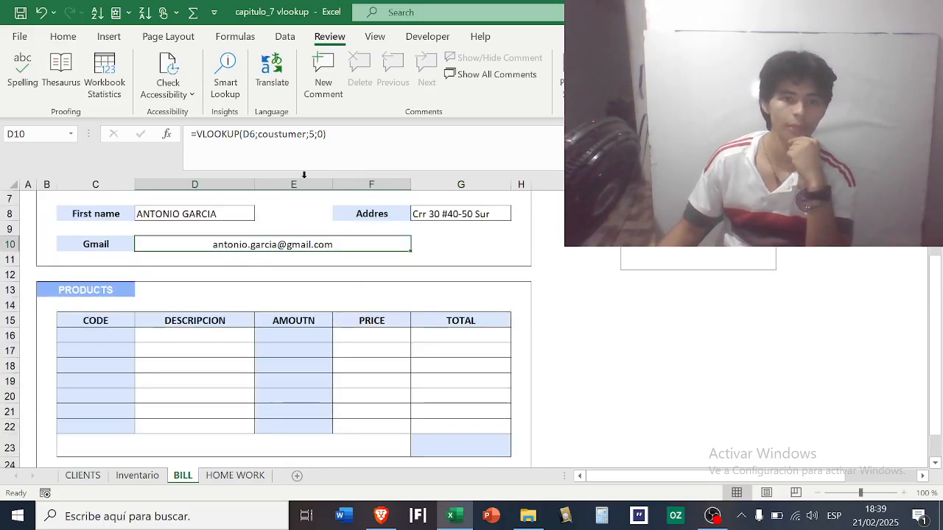
scroll(273, 265, "up", 2)
scroll(301, 268, "down", 2)
scroll(306, 267, "up", 2)
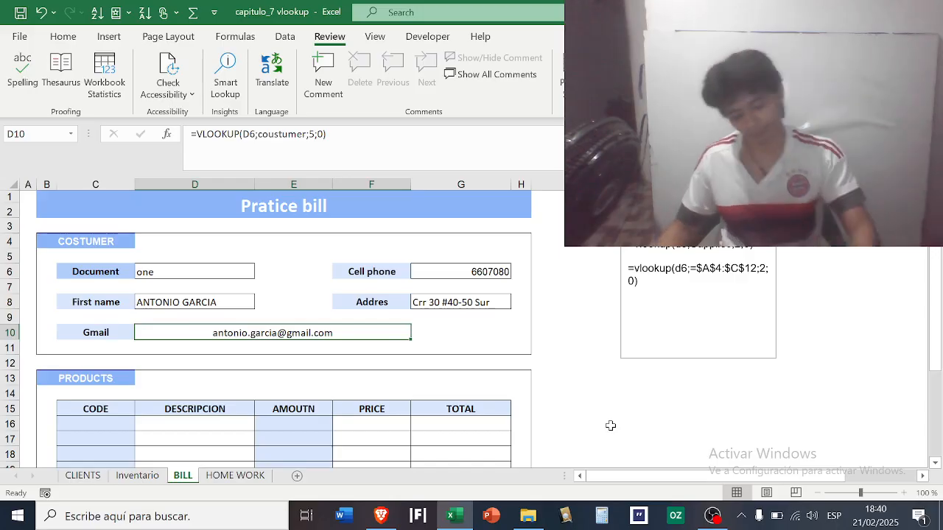
key("alt+q")
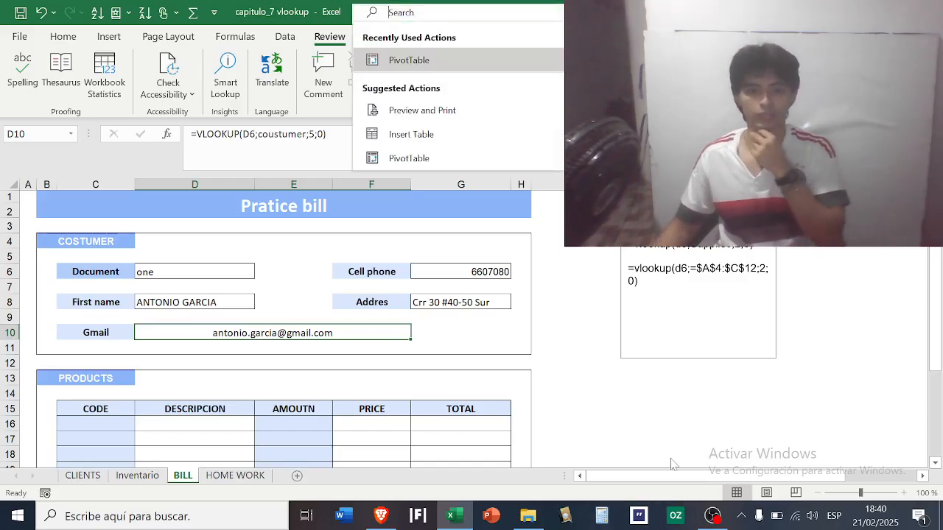